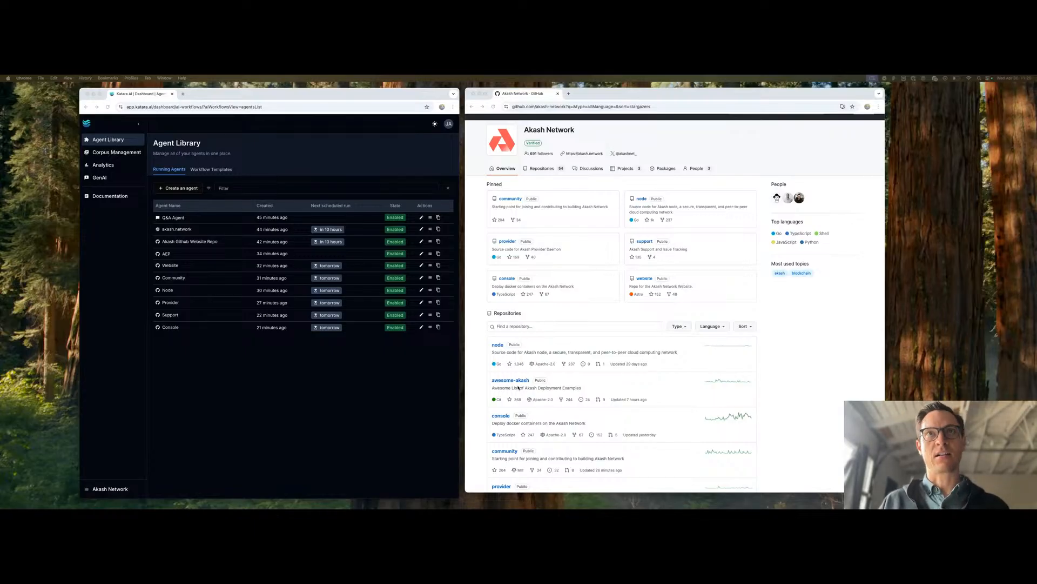
# - Open the awesome-akash repository from the Akash Network organization on GitHub and copy its URL
pyautogui.click(508, 383)
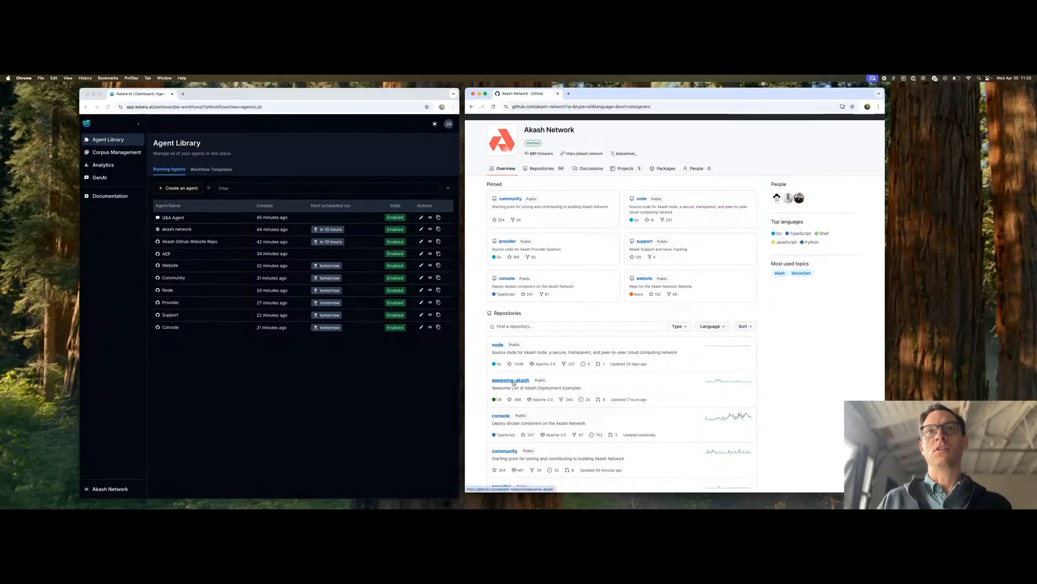
pyautogui.click(511, 380)
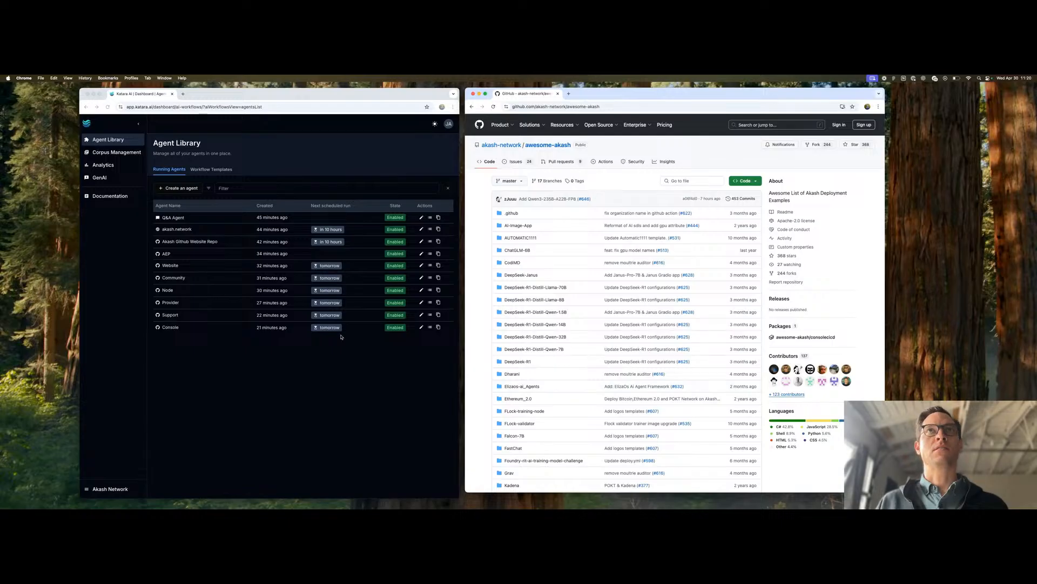
pyautogui.click(561, 104)
pyautogui.press('super+c')
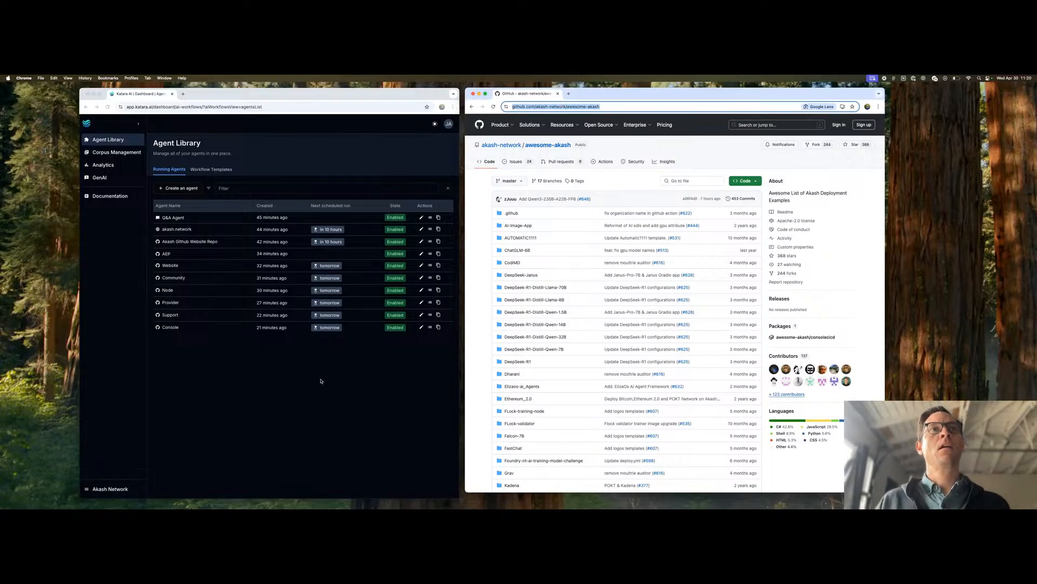
# - Switch to Katara AI, start creating a GitHub Agent and name it Awesome
pyautogui.click(321, 381)
pyautogui.click(178, 188)
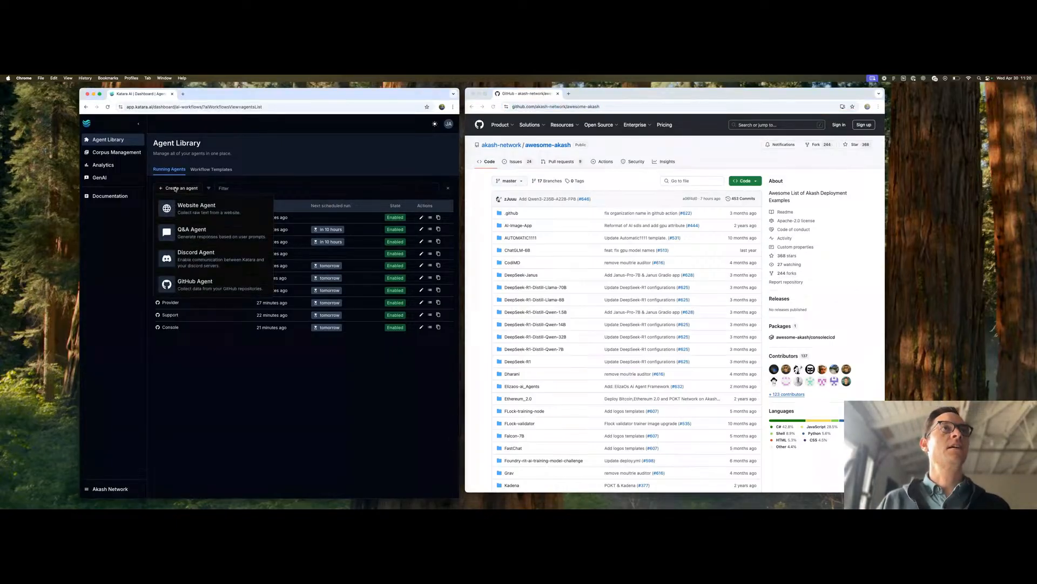
pyautogui.click(200, 285)
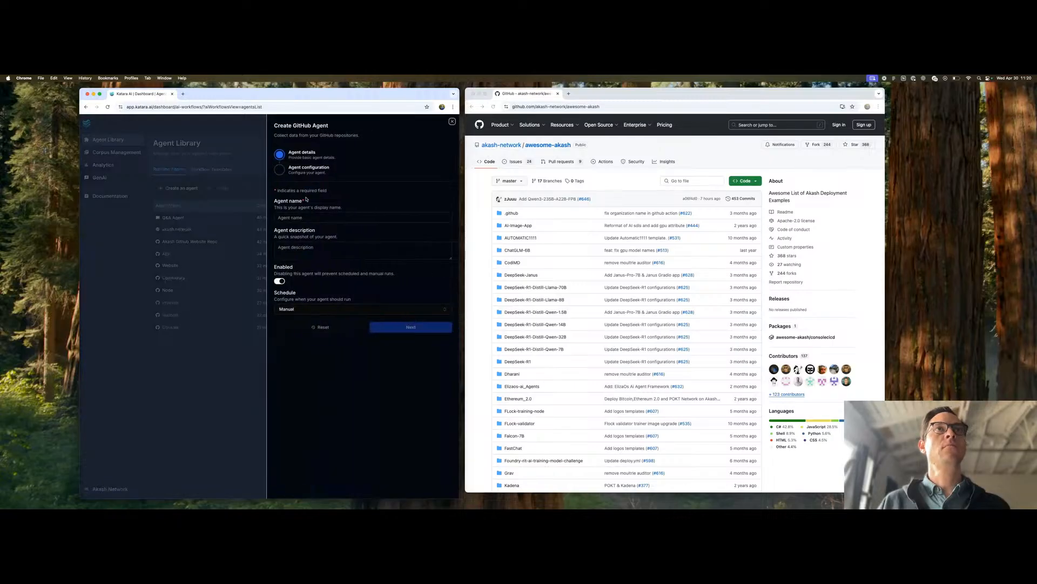
pyautogui.click(293, 217)
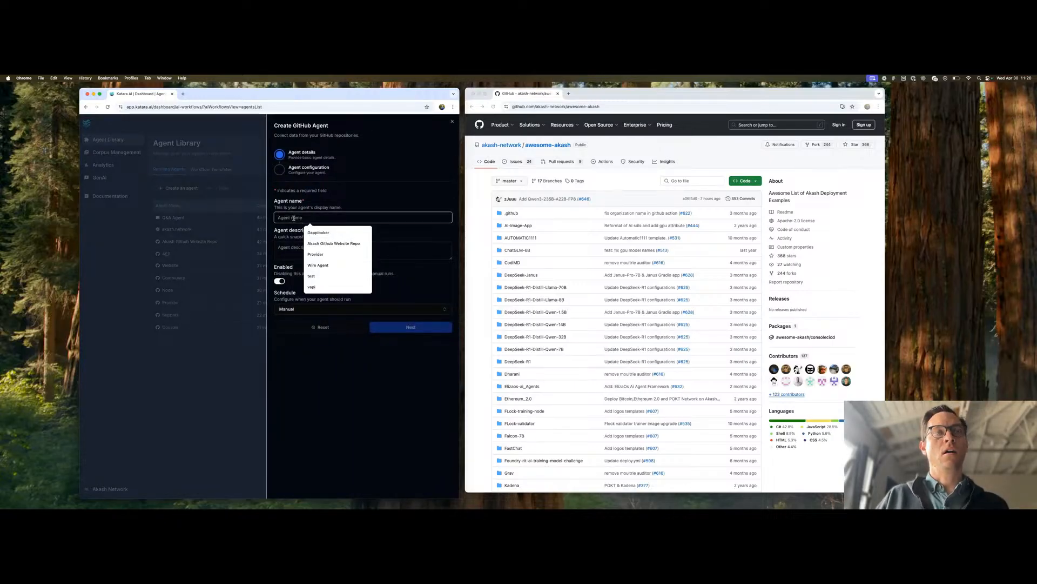
pyautogui.write('Awes')
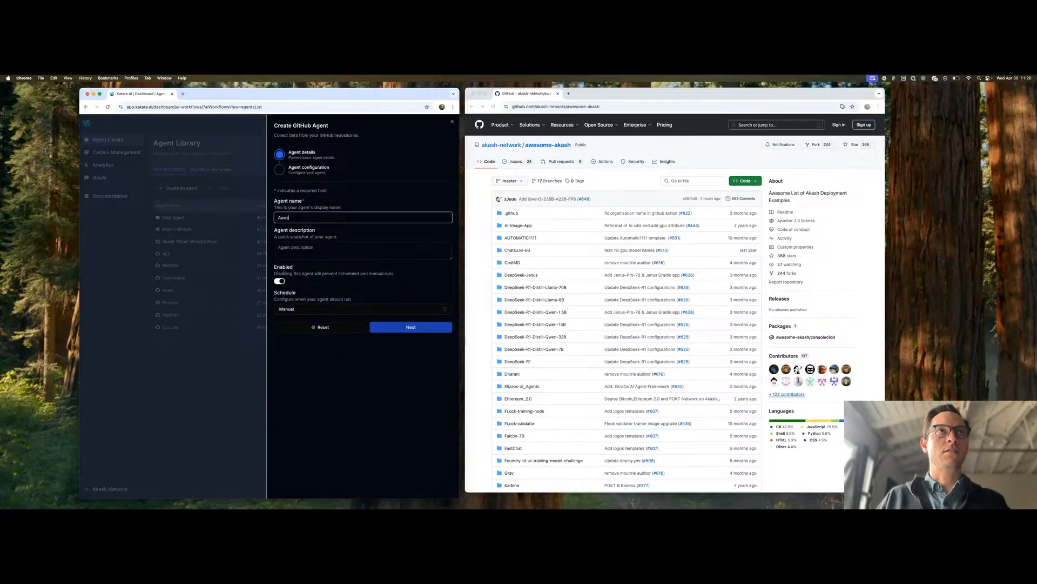
pyautogui.write('ome')
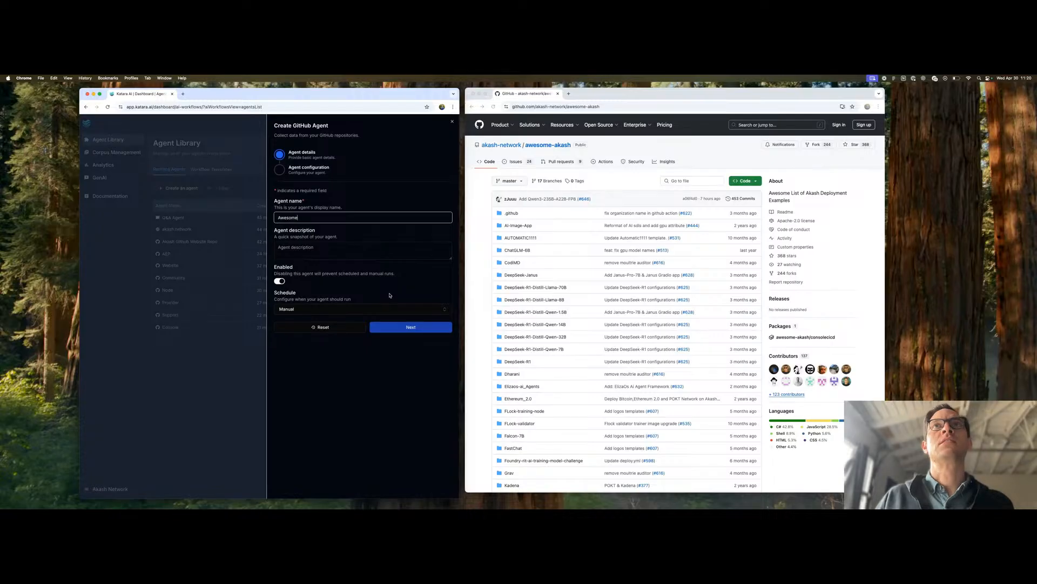
# - Schedule the new agent to run recurrently every day at 04:20 and continue to the agent configuration
pyautogui.click(308, 308)
pyautogui.click(311, 324)
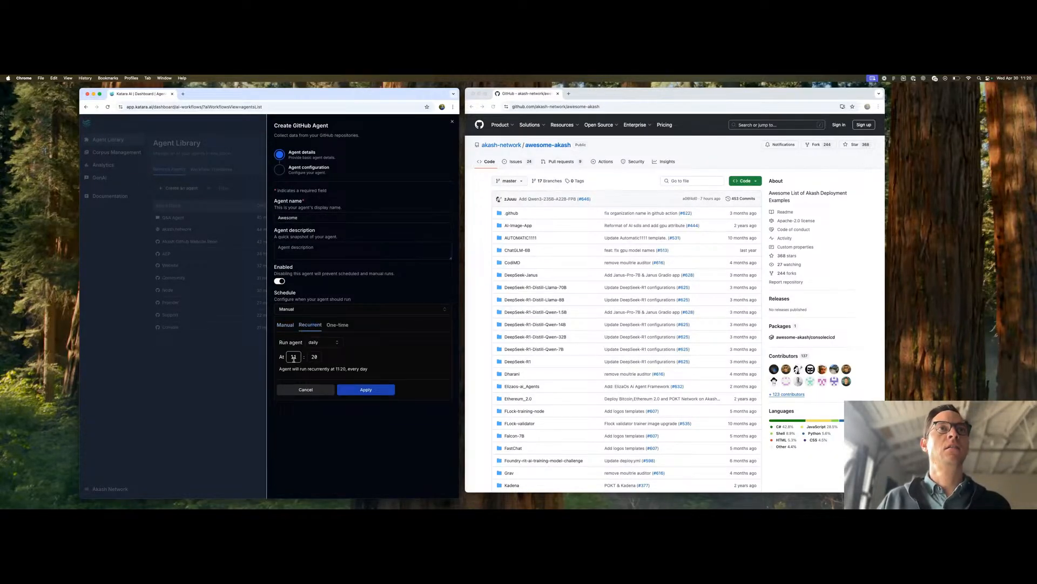
pyautogui.write('04')
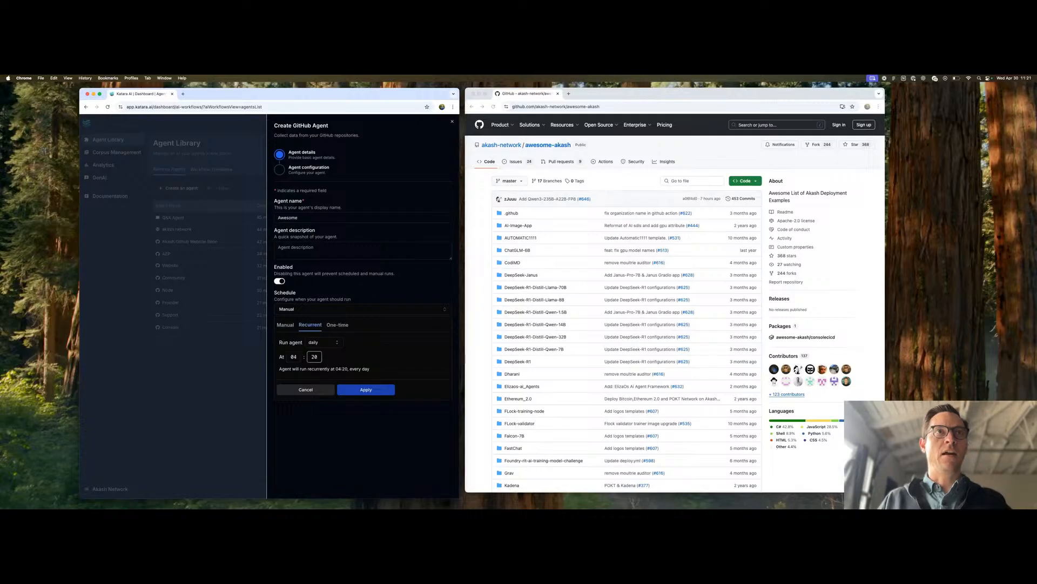
pyautogui.click(359, 388)
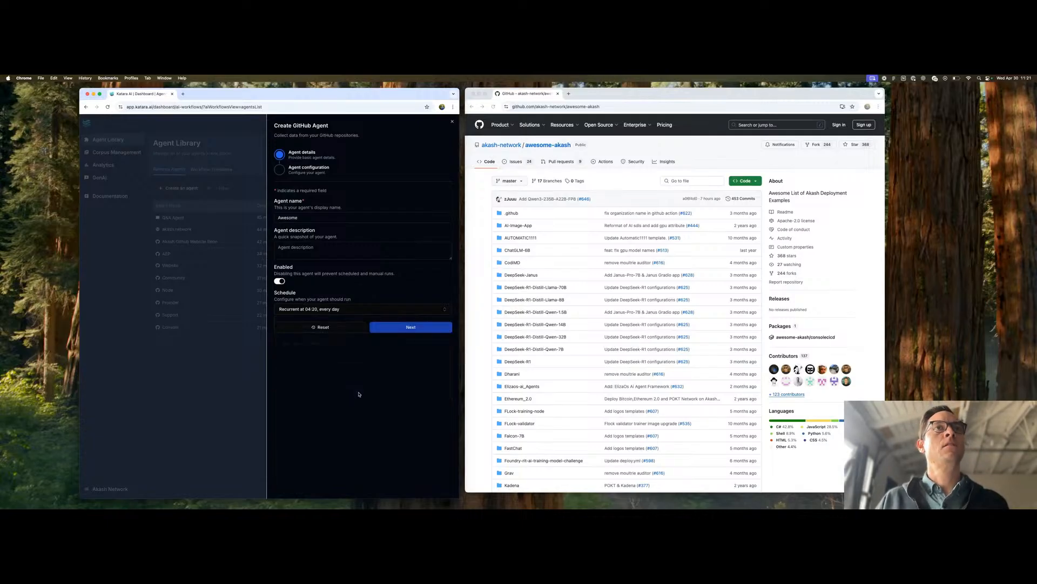
pyautogui.click(404, 328)
pyautogui.click(309, 211)
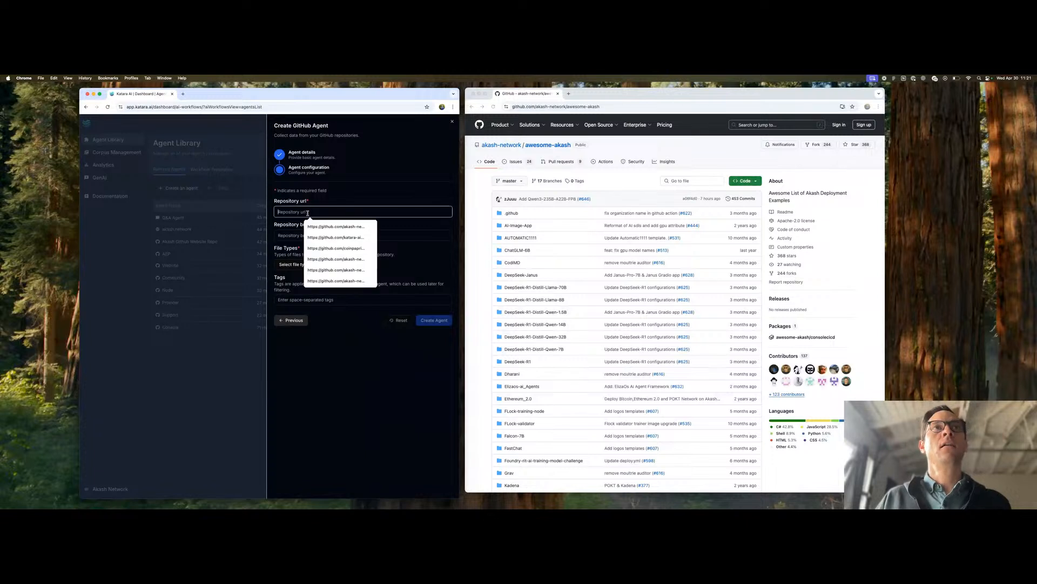
pyautogui.press('super+v')
pyautogui.click(373, 196)
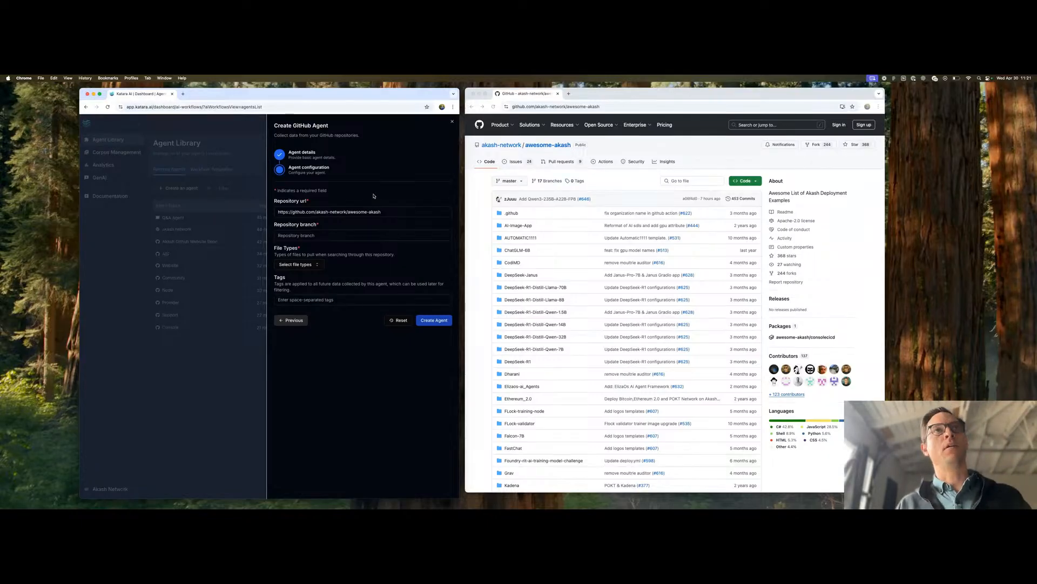
# - Check the awesome-akash repository's default branch on GitHub and set the agent's repository branch to master
pyautogui.click(328, 235)
pyautogui.write('main')
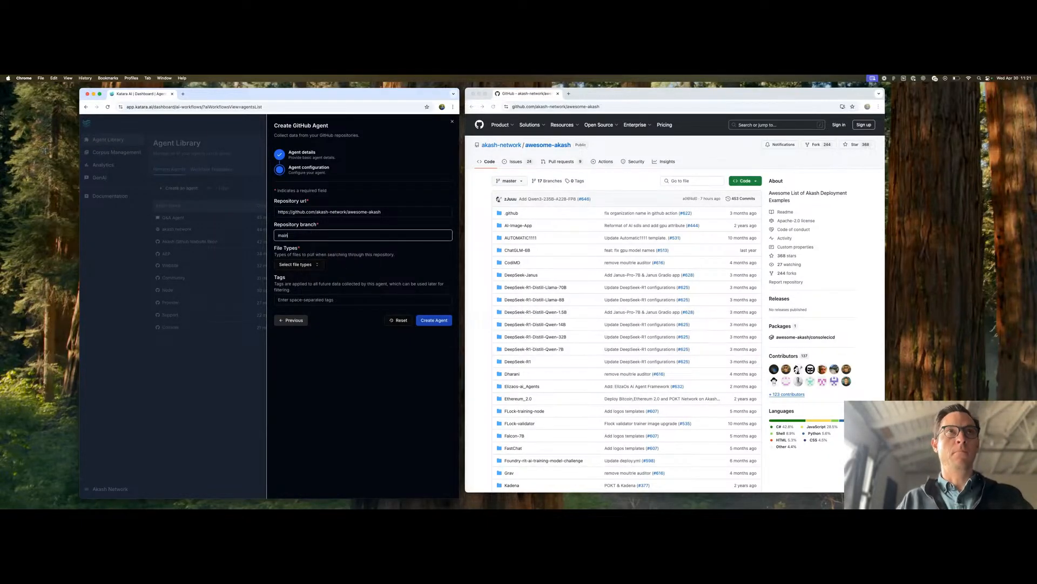
pyautogui.click(519, 183)
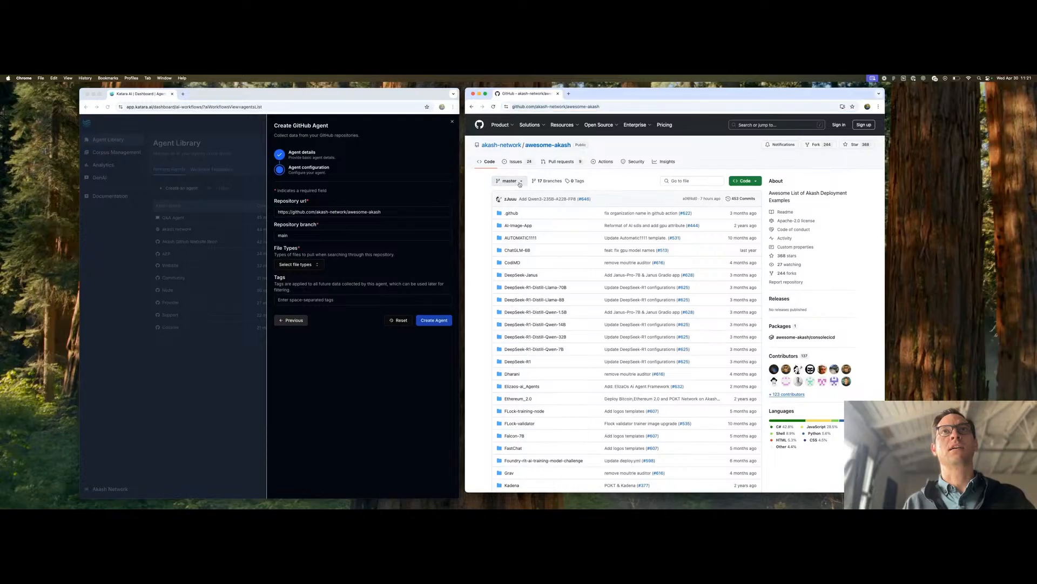
pyautogui.click(519, 182)
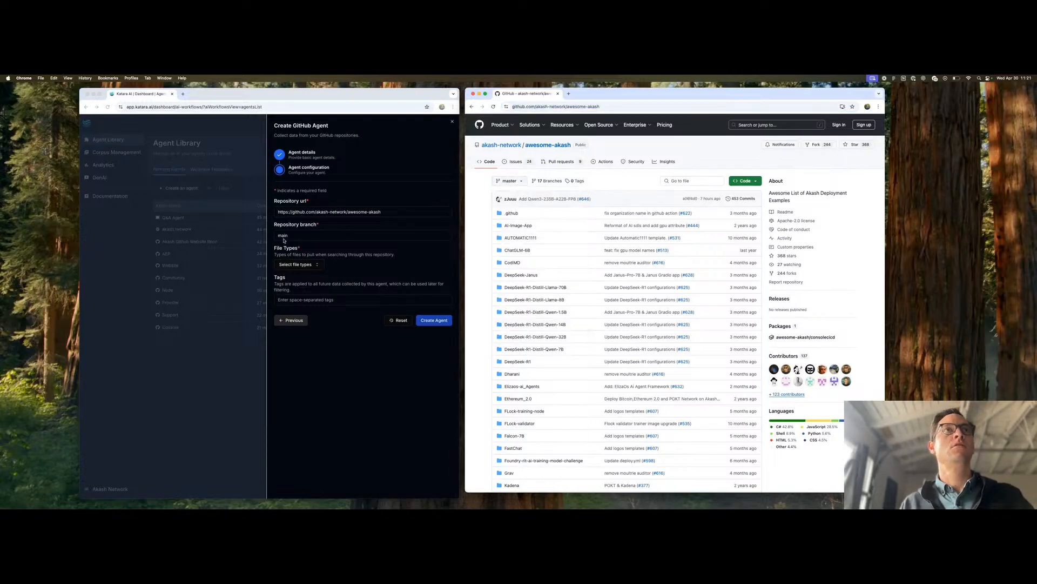
pyautogui.click(292, 236)
pyautogui.press('BackSpace')
pyautogui.press('BackSpace')
pyautogui.write('ster')
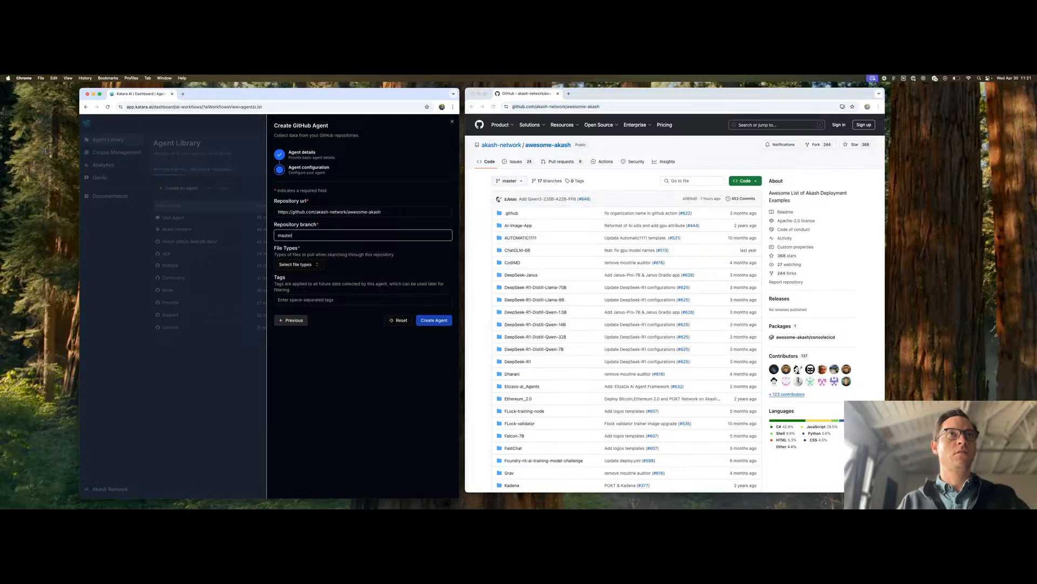
# - Choose Markdown as the file type, create the agent and leave the creation form
pyautogui.click(297, 264)
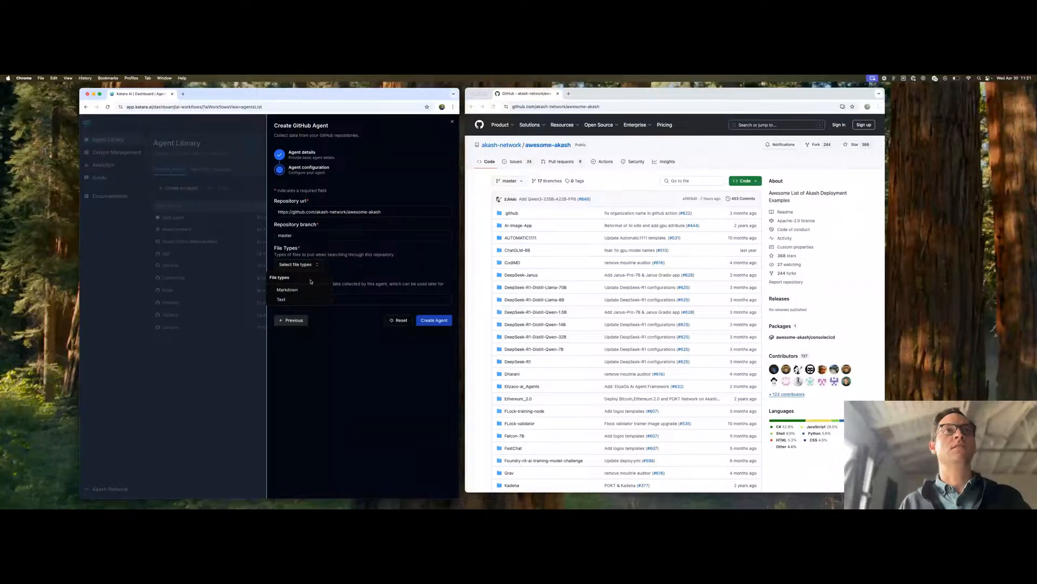
pyautogui.click(287, 289)
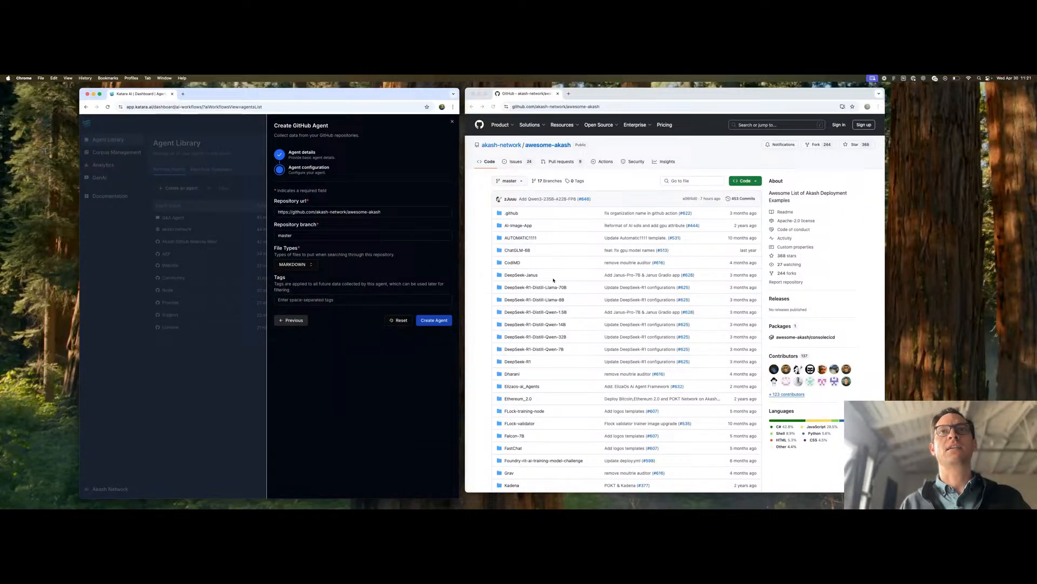
pyautogui.click(433, 322)
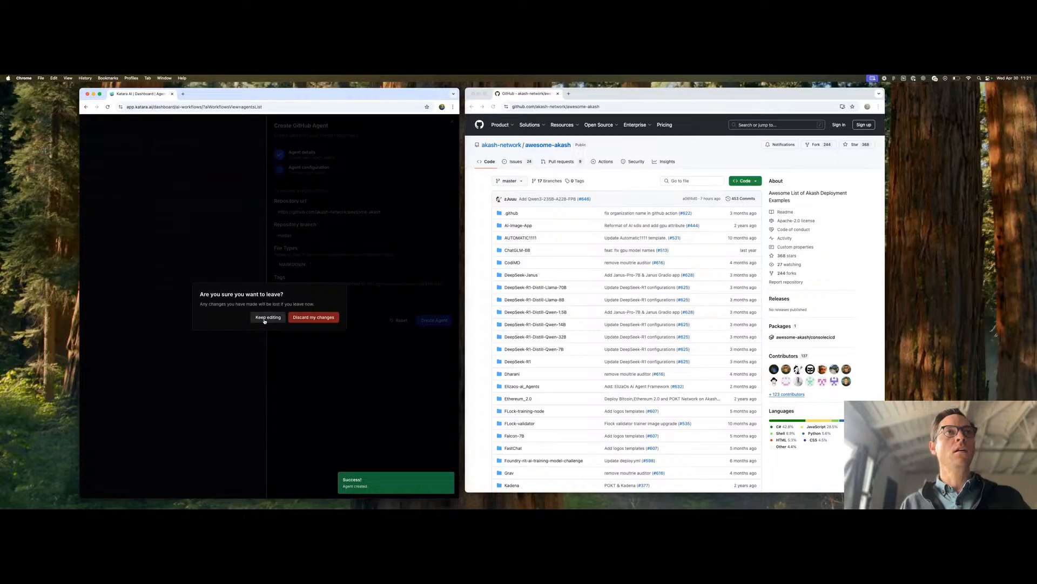
pyautogui.click(314, 317)
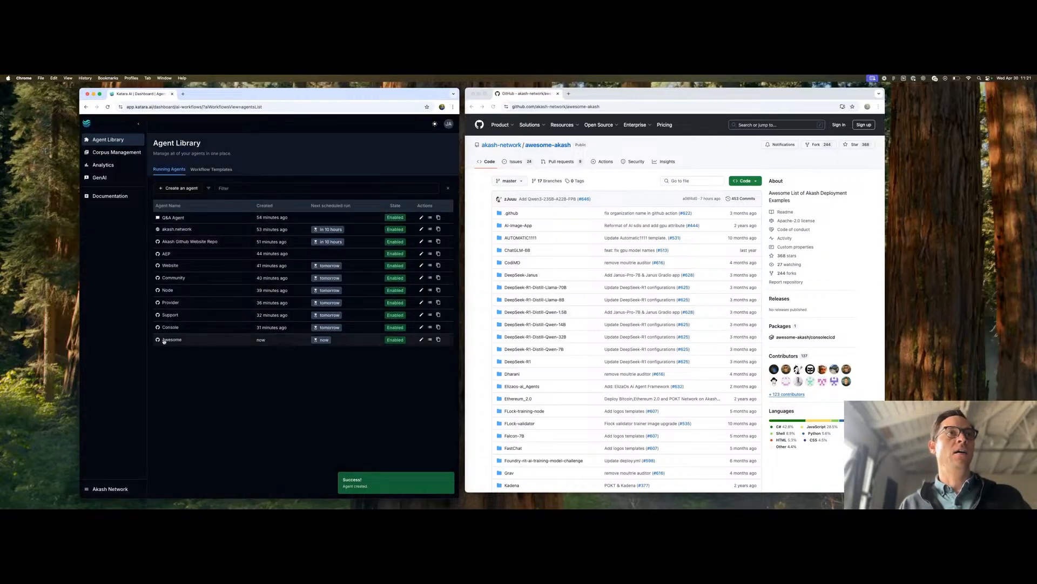
# - Open the Awesome agent's run history and trigger a manual run
pyautogui.click(422, 339)
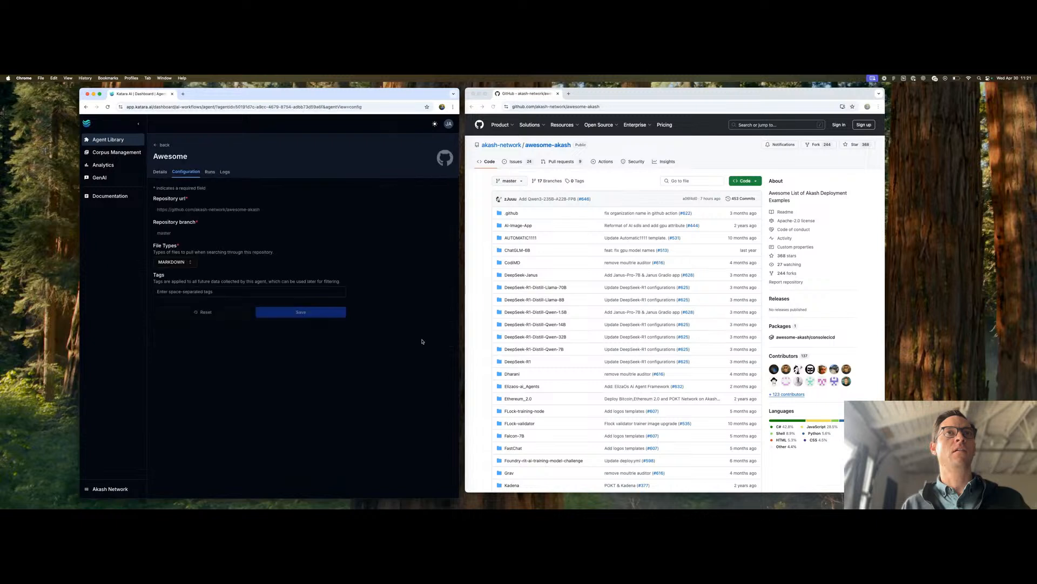
pyautogui.click(210, 172)
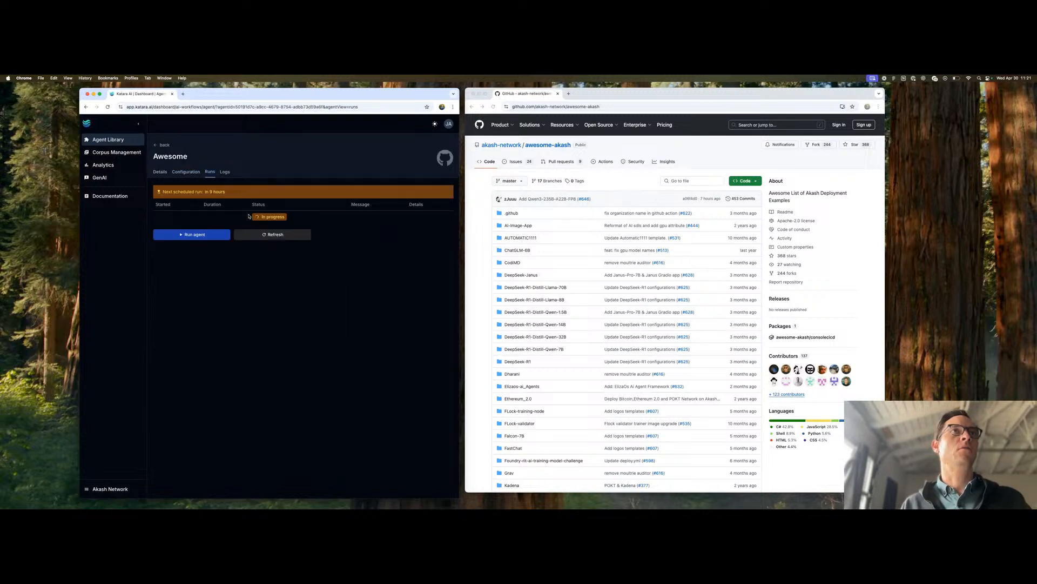
pyautogui.click(194, 238)
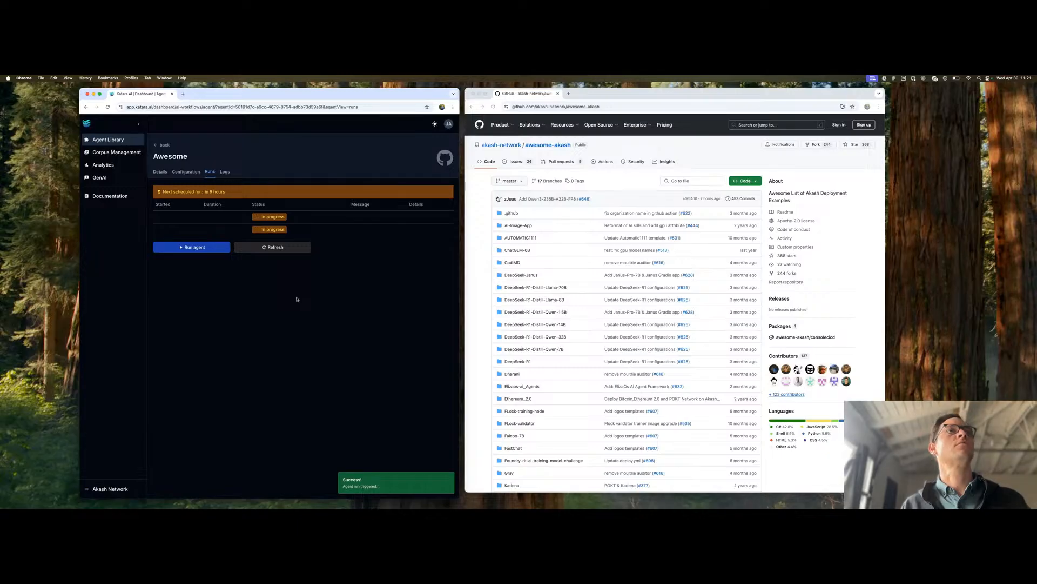
# - Review the Awesome agent's logs, configuration, runs and details, and return to the agent library
pyautogui.click(225, 172)
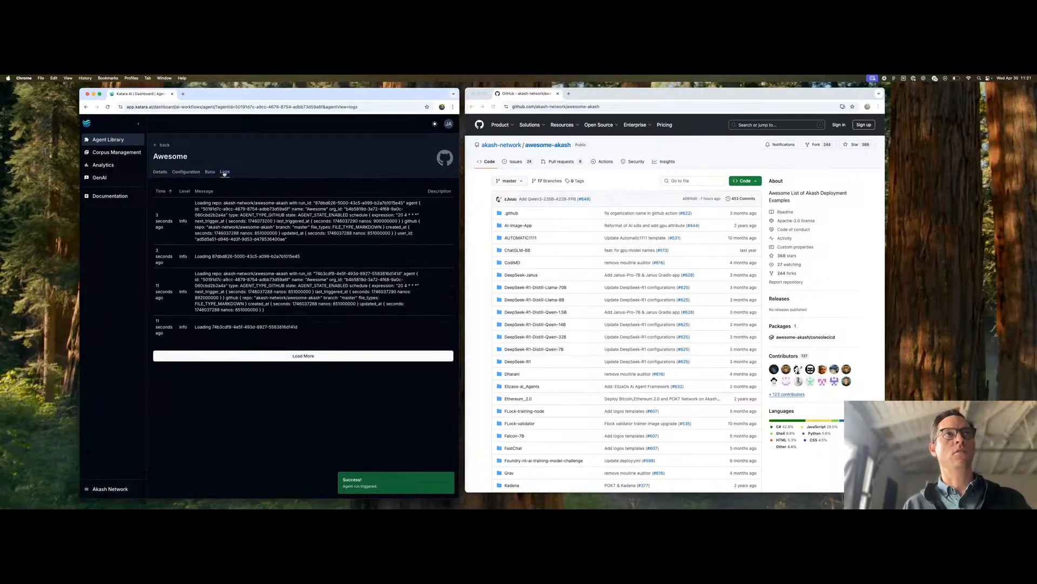
pyautogui.click(178, 172)
pyautogui.click(210, 172)
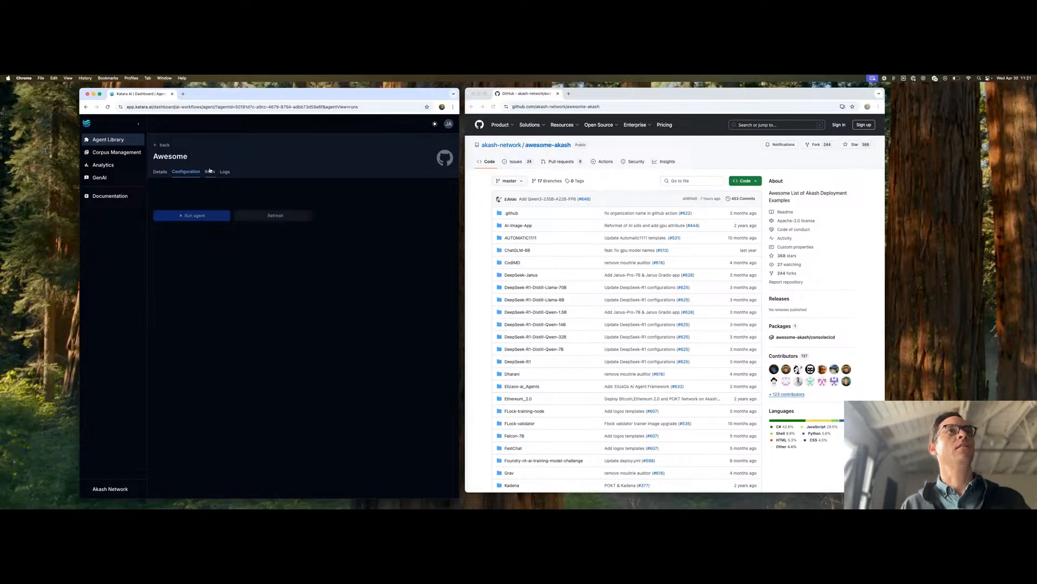
pyautogui.click(160, 172)
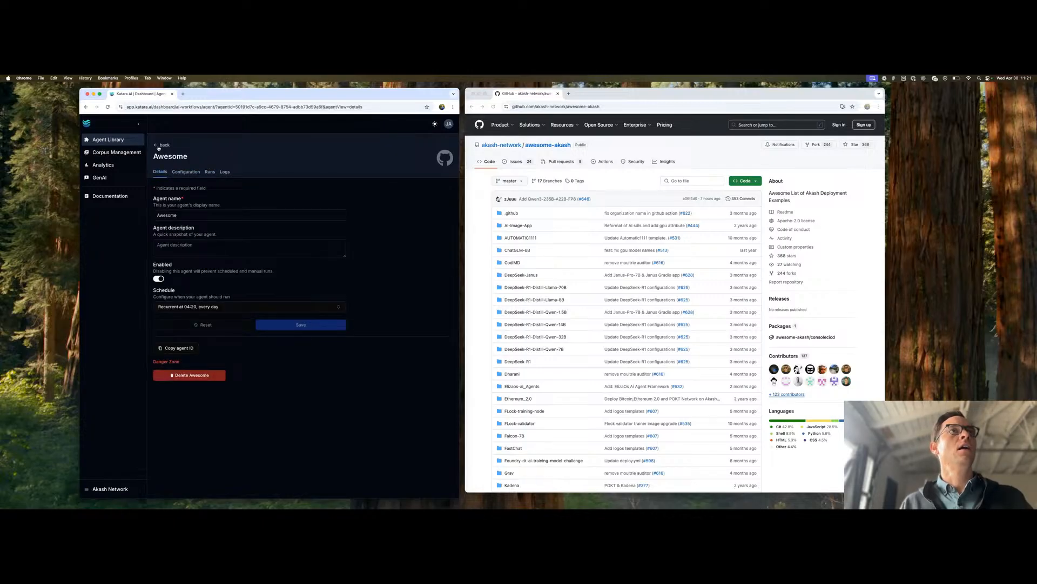
pyautogui.click(162, 145)
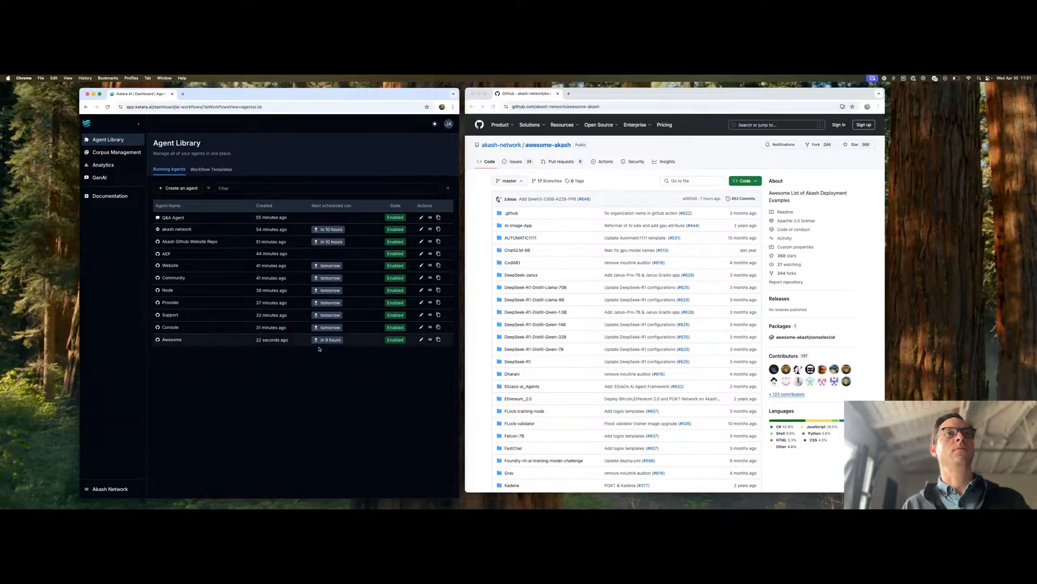
# - Refresh the Akash Network Default Collection in Corpus Management and return to the corpus content list
pyautogui.click(121, 154)
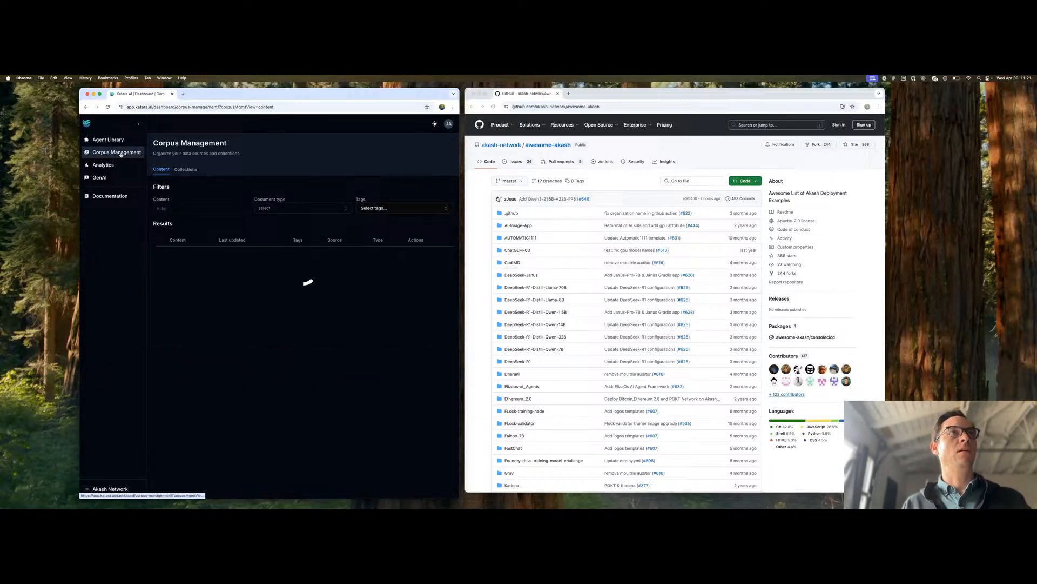
pyautogui.click(185, 169)
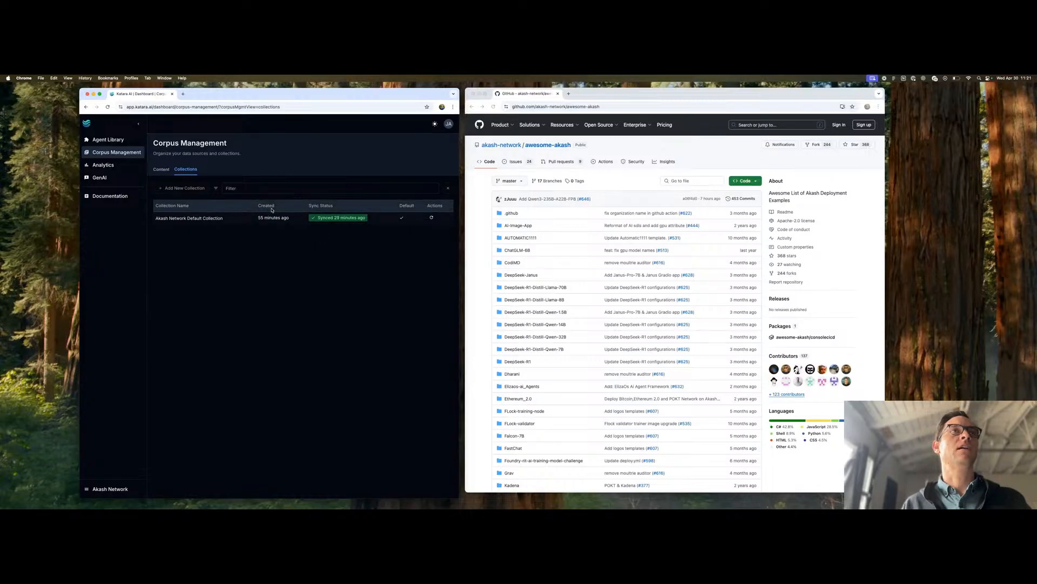
pyautogui.click(431, 218)
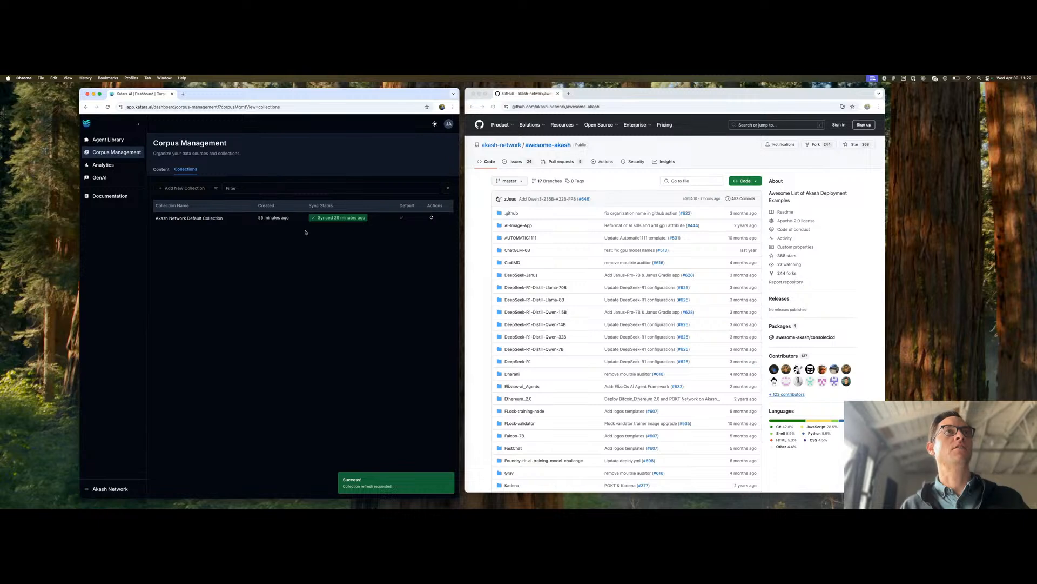
pyautogui.click(159, 169)
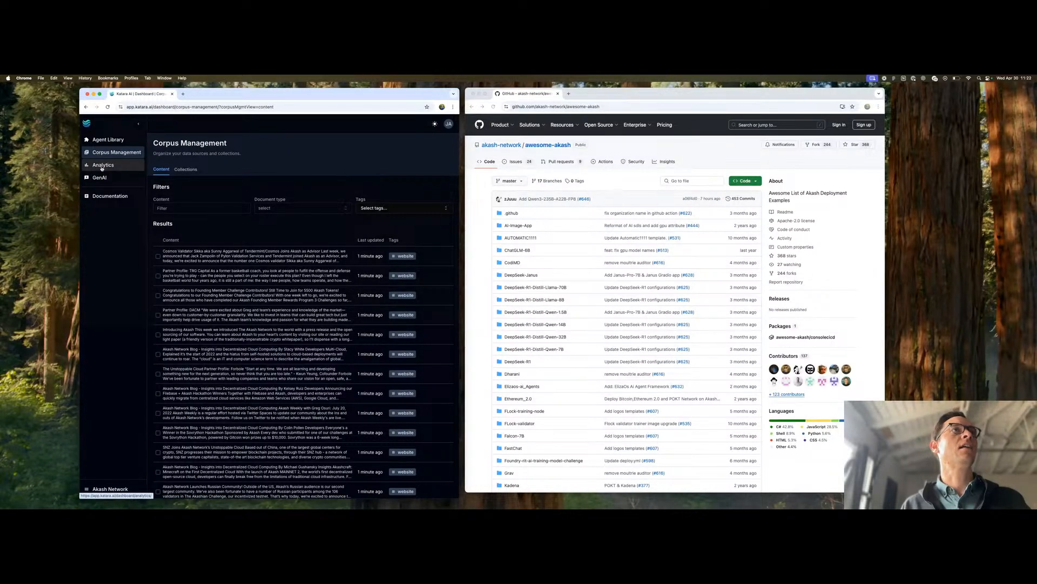
# - Add the tag awesome to the Awesome agent's configuration and save the change
pyautogui.click(106, 140)
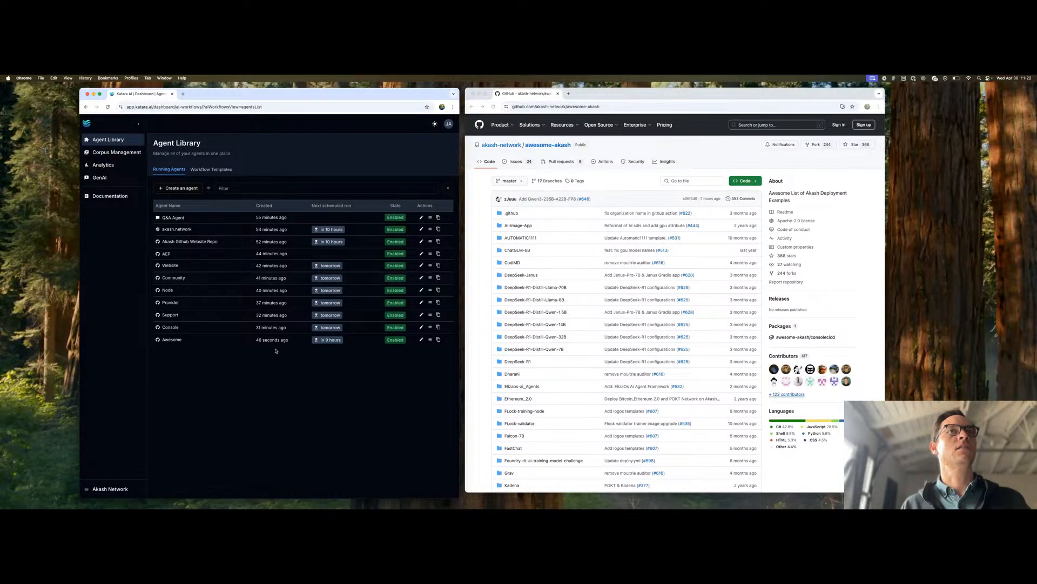
pyautogui.click(421, 339)
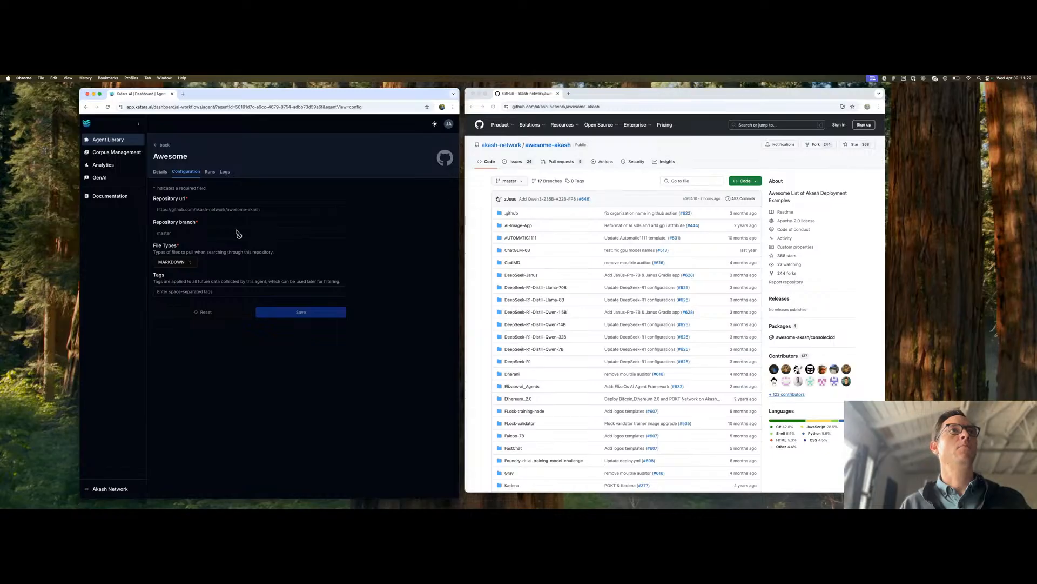
pyautogui.click(166, 291)
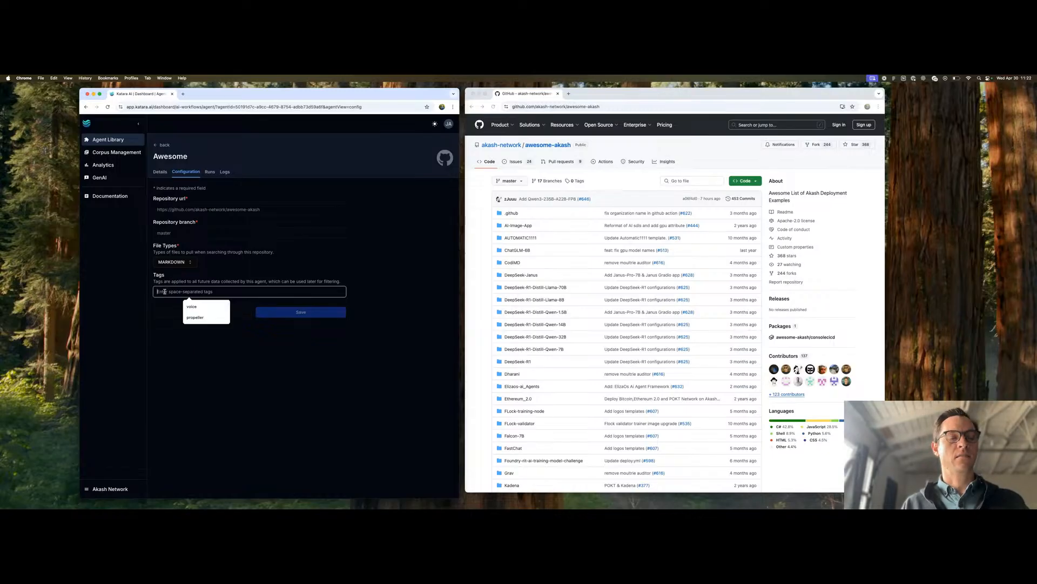
pyautogui.write('awesome')
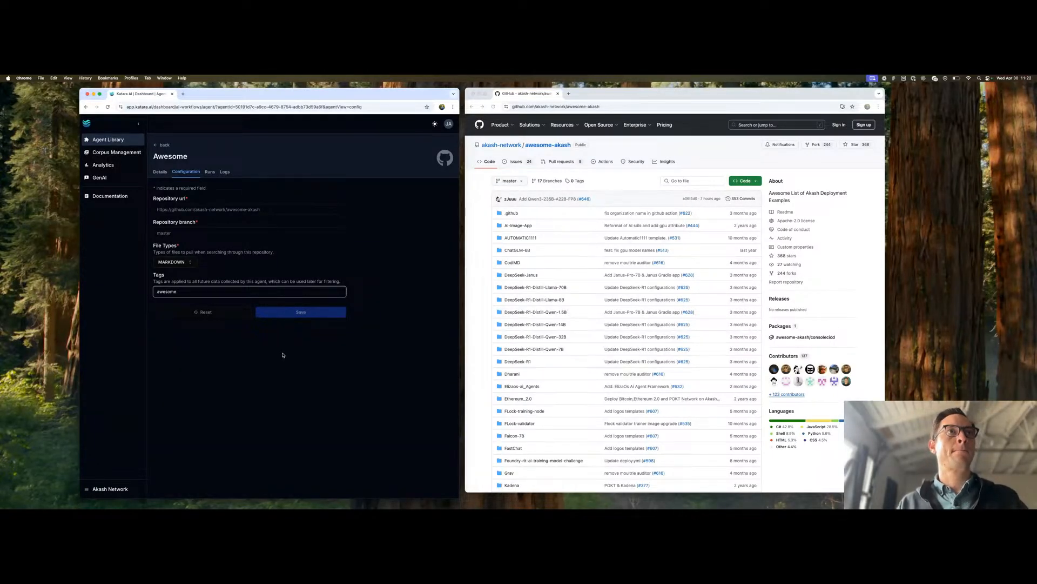
pyautogui.press('Return')
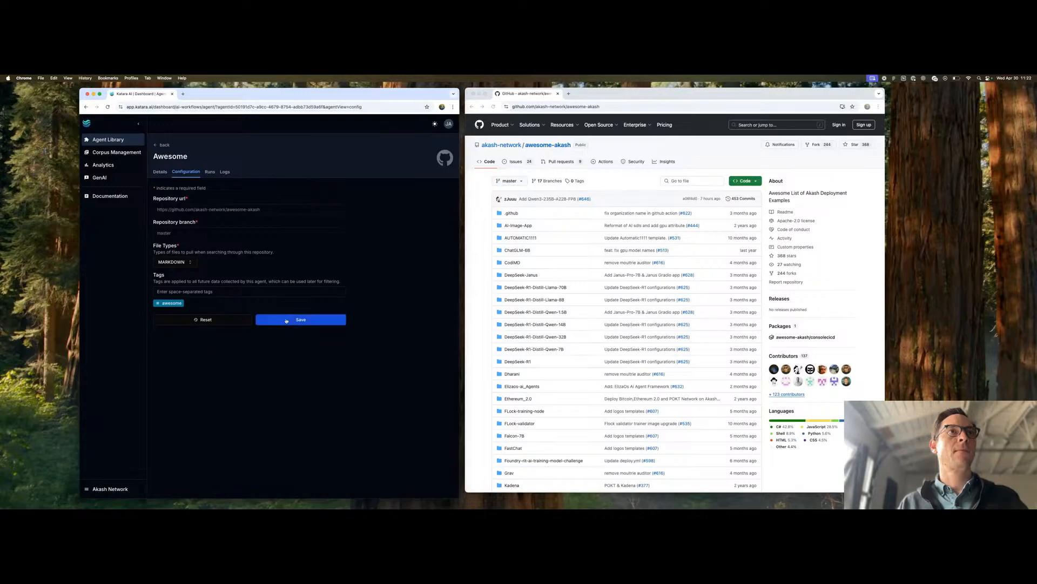
pyautogui.click(289, 320)
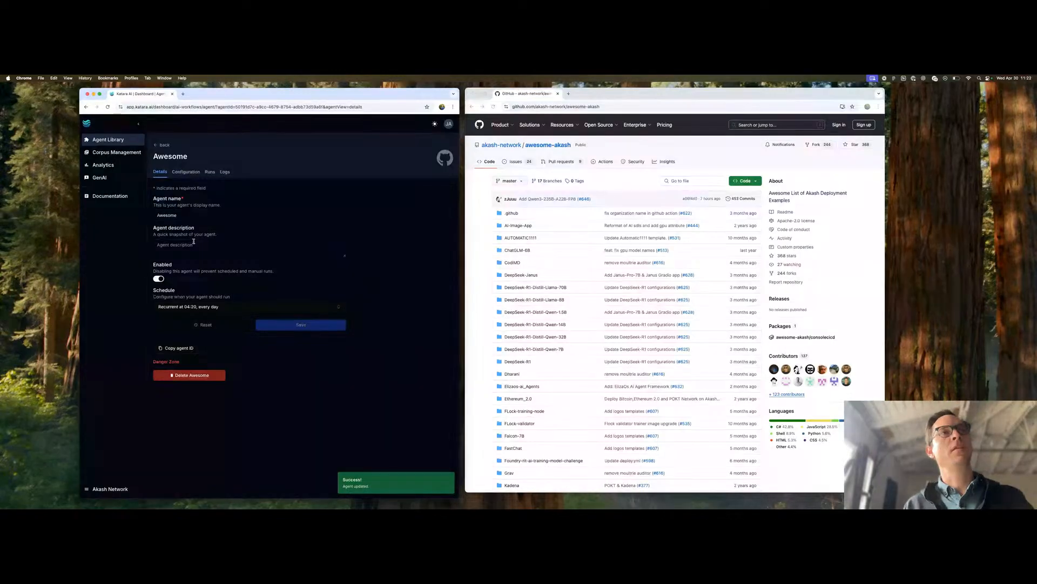
# - Review the Awesome agent's run statuses, saved configuration and details, and return to the agent library
pyautogui.click(209, 172)
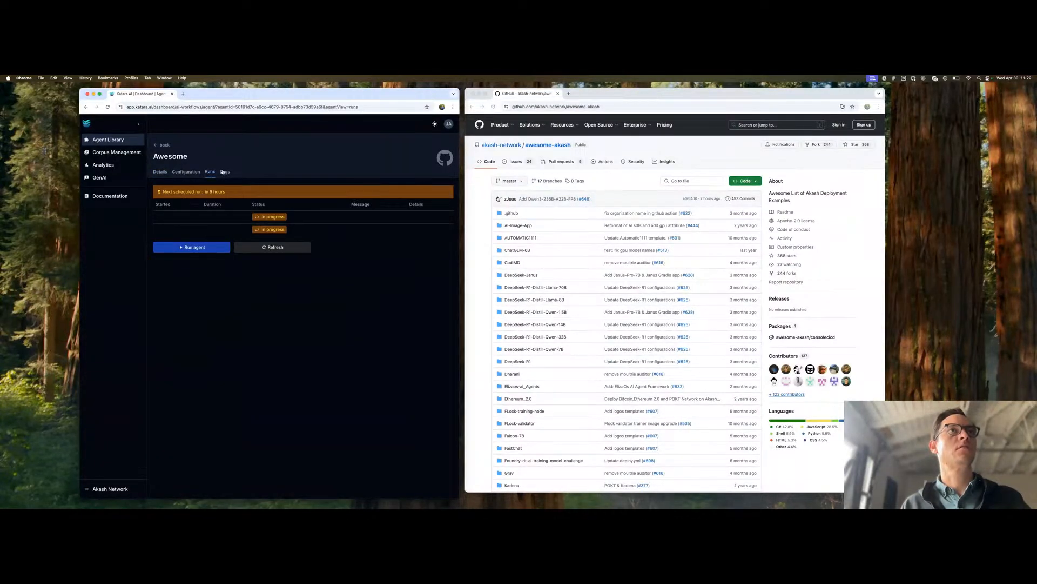
pyautogui.click(186, 171)
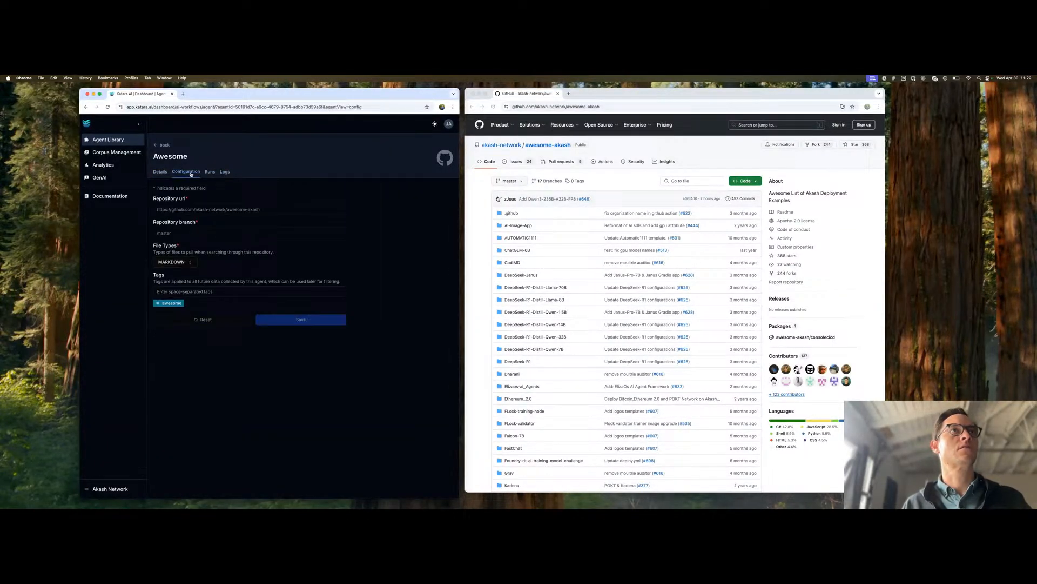
pyautogui.click(158, 172)
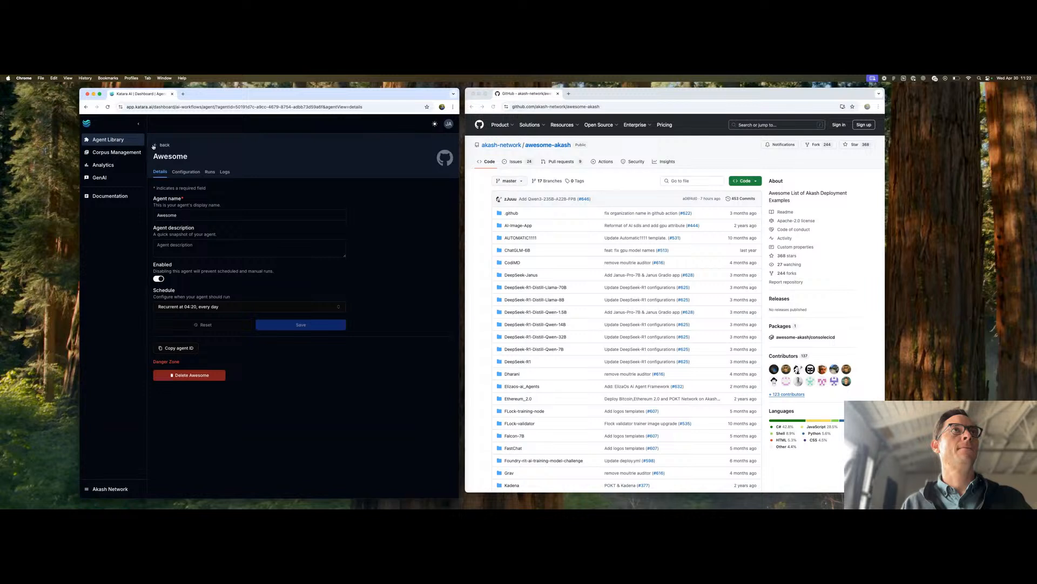
pyautogui.click(154, 146)
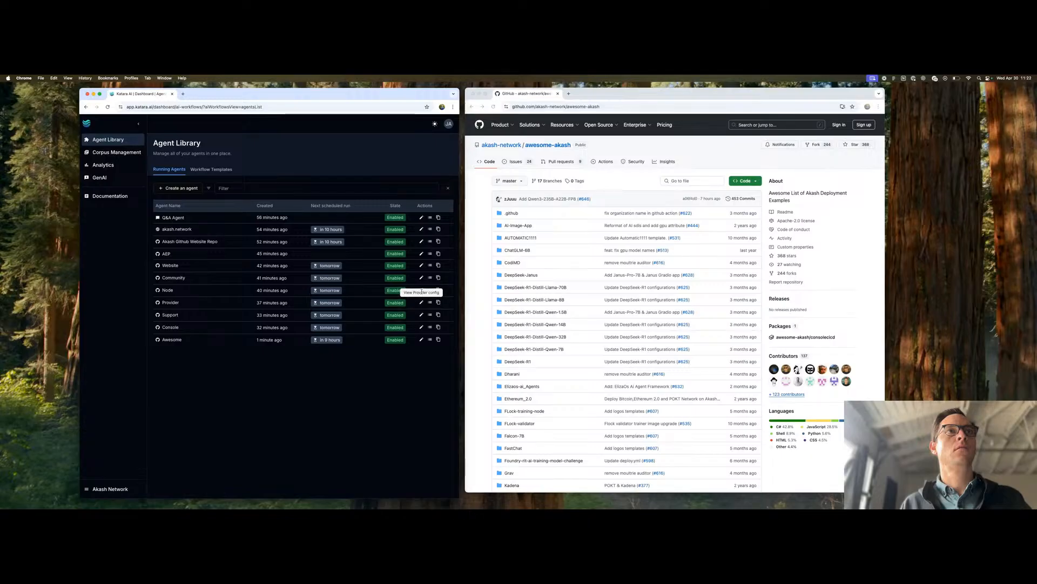
# - Open the Node agent and check the Markdown file count in its run history
pyautogui.click(421, 290)
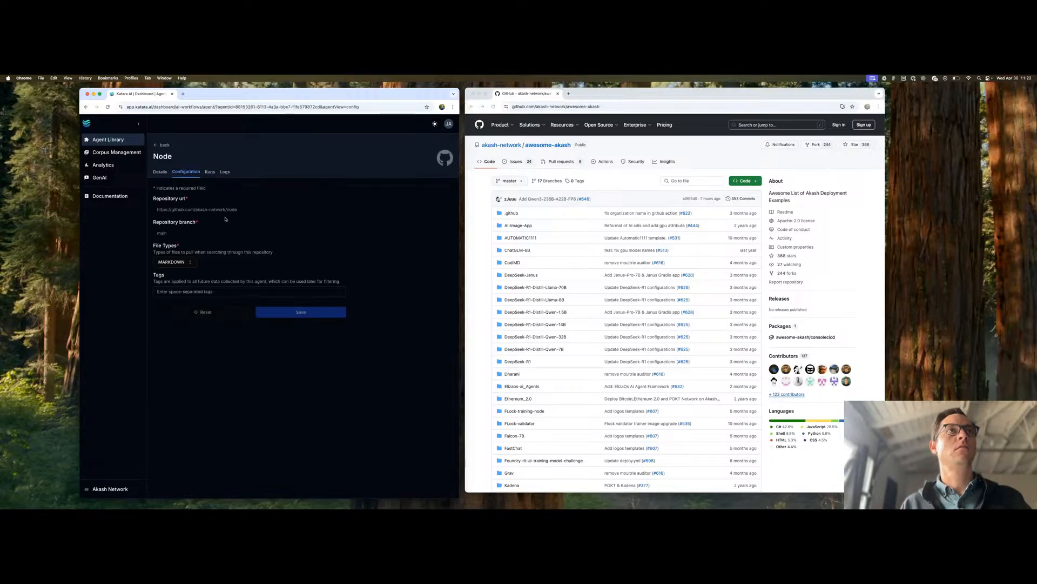
pyautogui.click(210, 171)
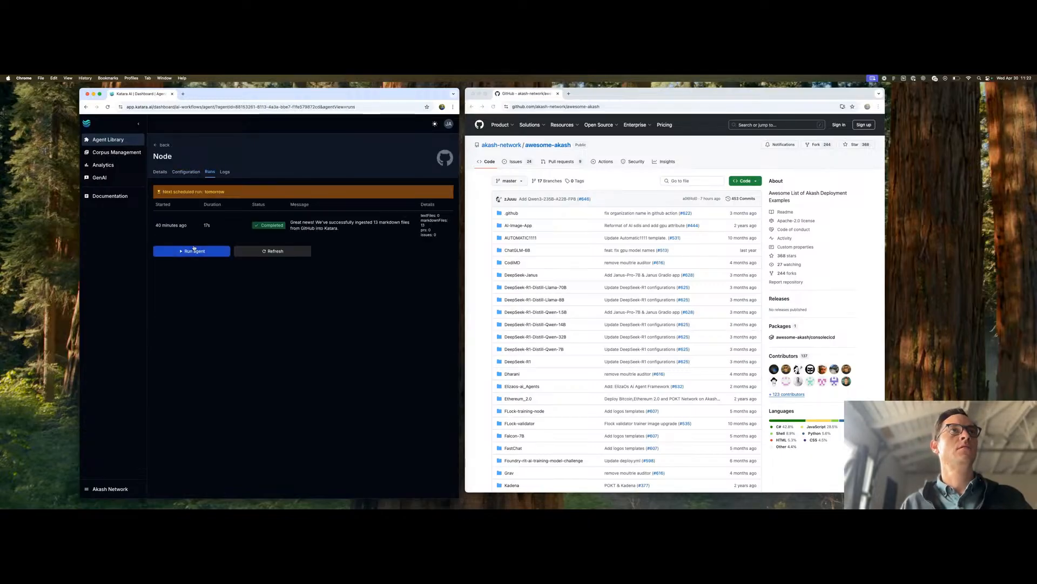
pyautogui.doubleClick(423, 221)
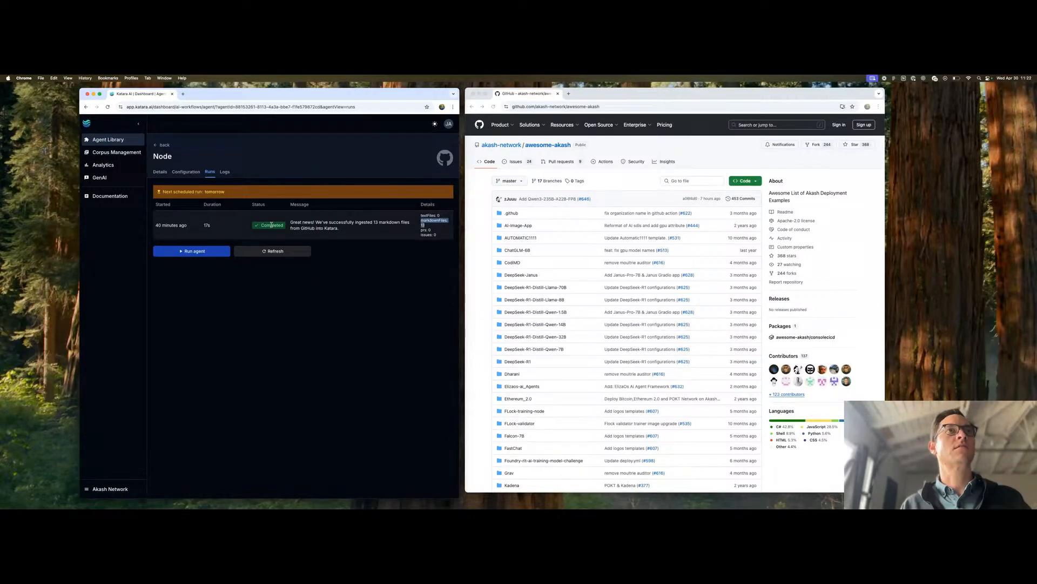
# - Add the tag node to the Node agent's configuration and save the change
pyautogui.click(186, 172)
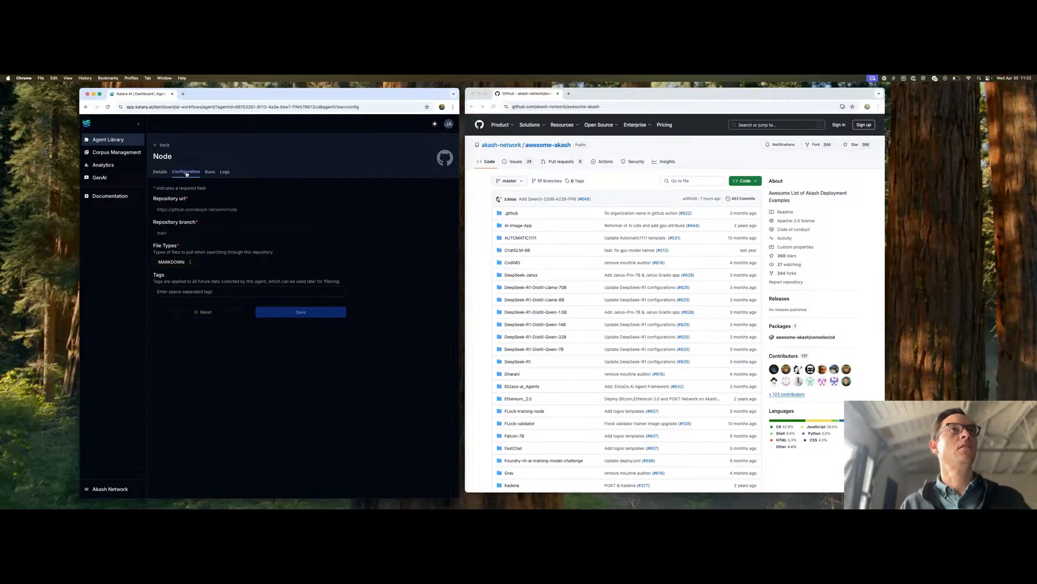
pyautogui.click(170, 291)
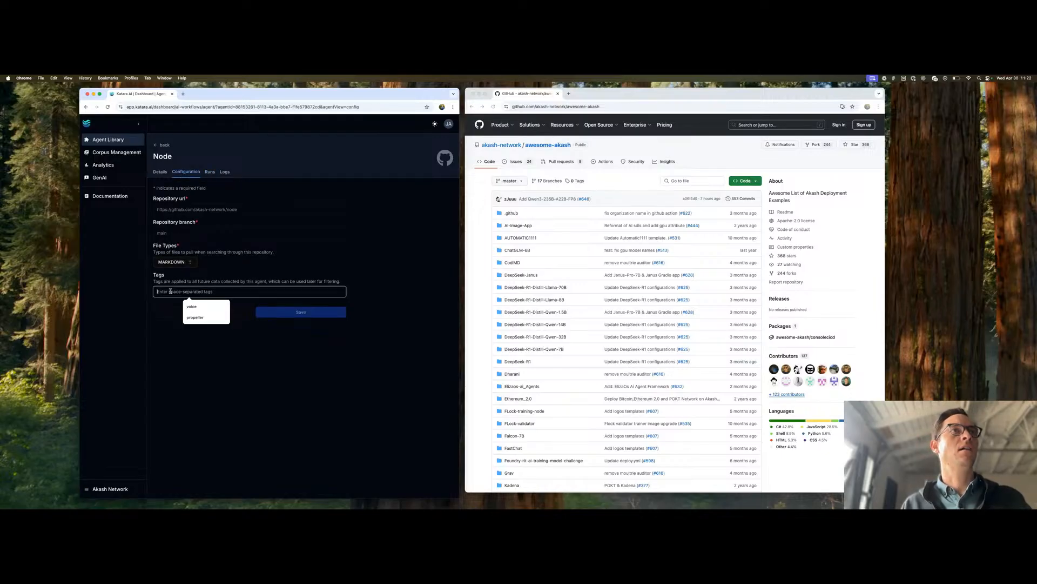
pyautogui.write('https://github.com/akash-network/awesome-akash')
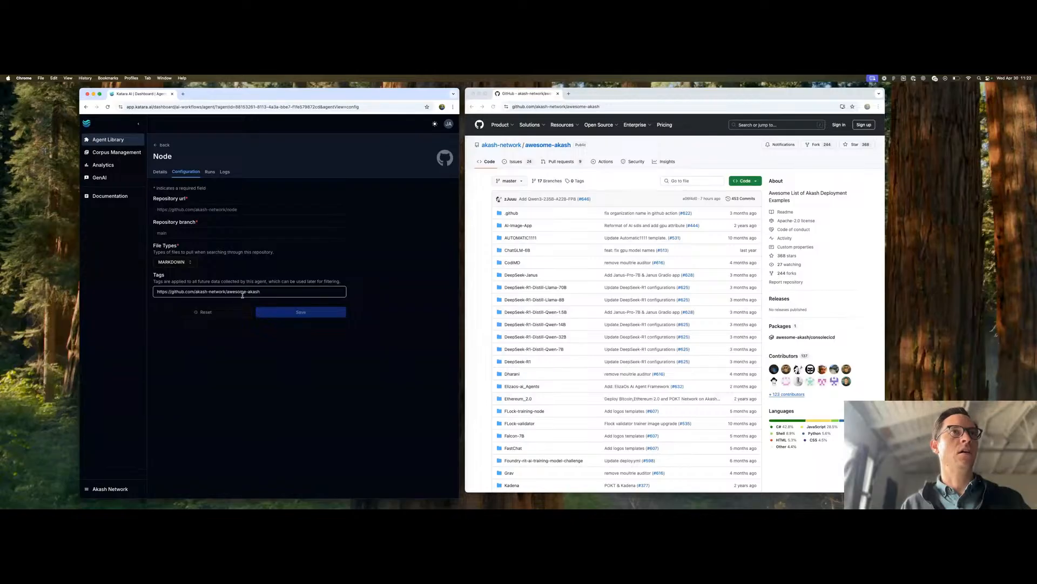
pyautogui.press('super+a')
pyautogui.write('node')
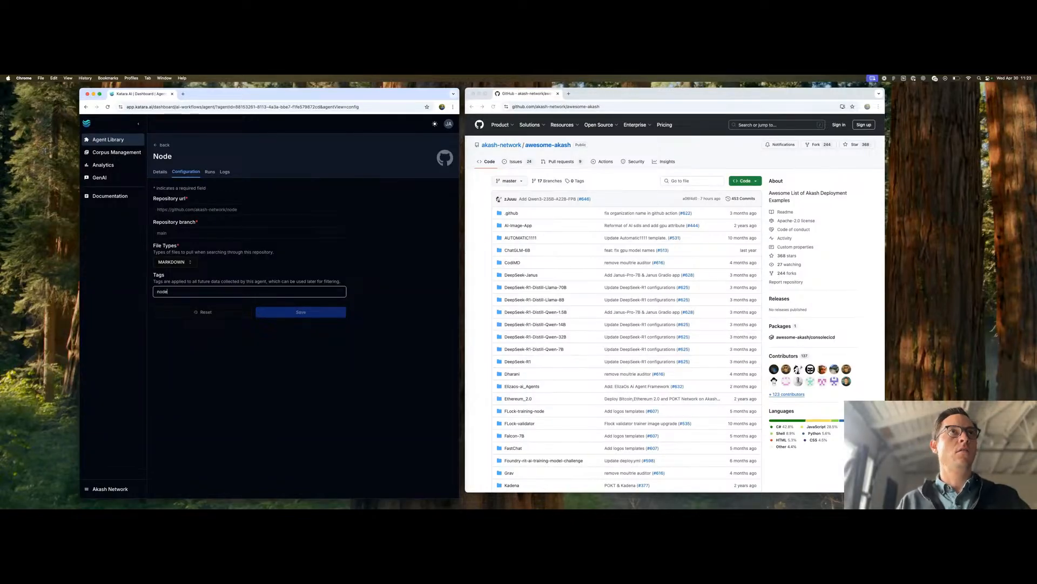
pyautogui.press('Return')
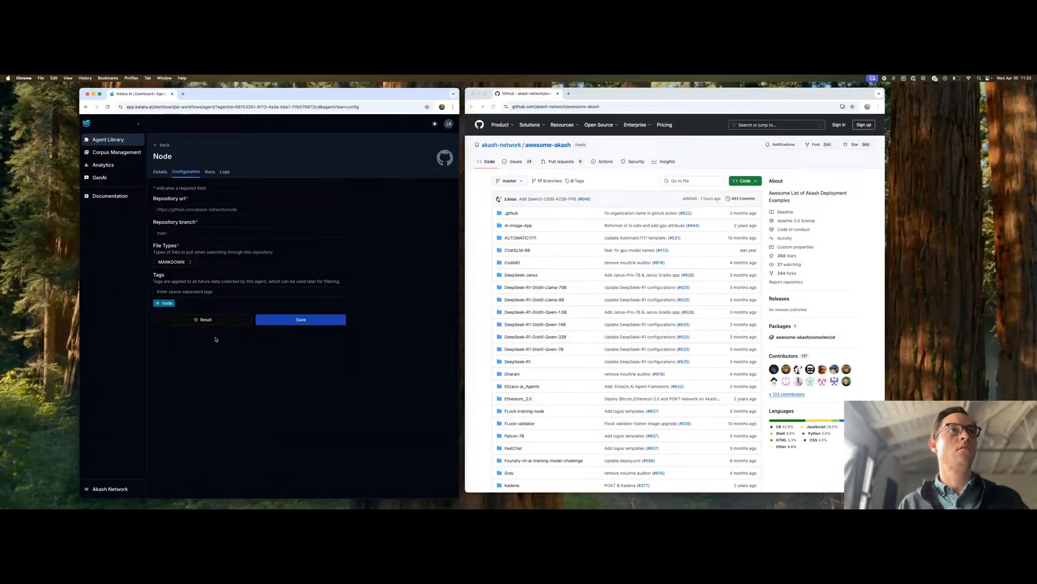
pyautogui.click(285, 321)
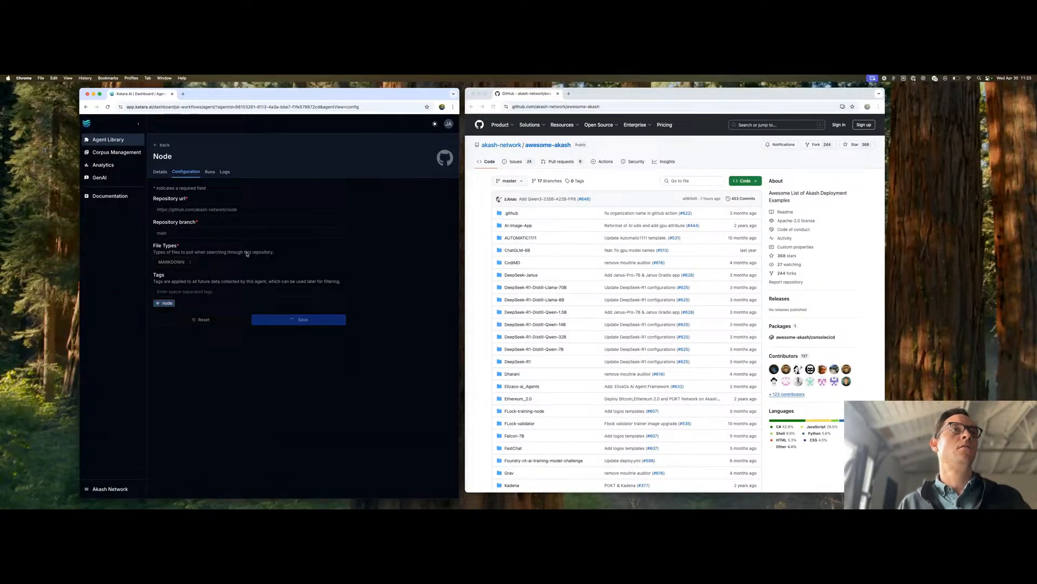
# - Search the corpus content's tag filter for node, and refresh the Akash Network Default Collection
pyautogui.click(110, 153)
pyautogui.click(398, 208)
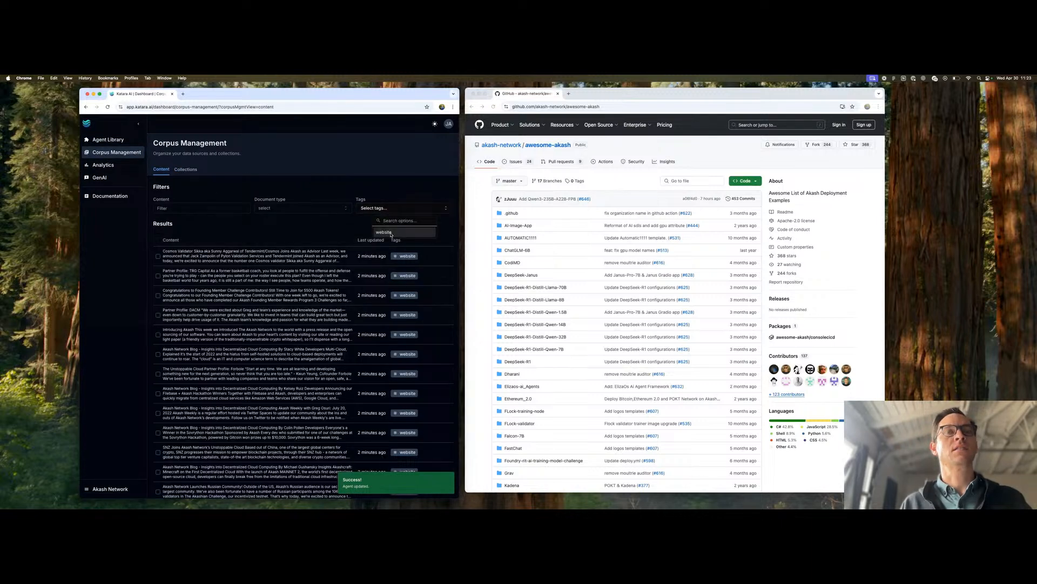
pyautogui.write('node')
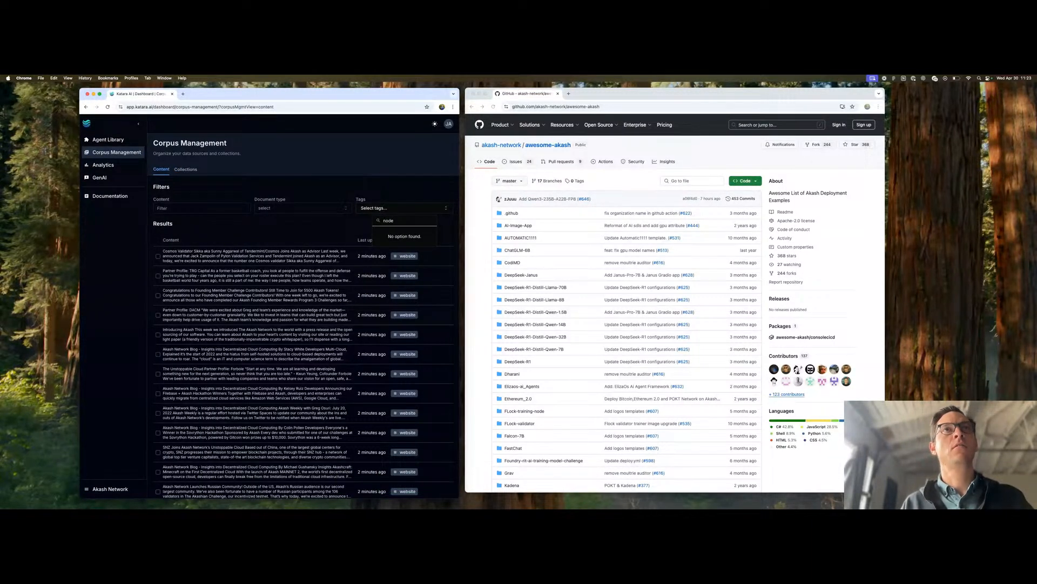
pyautogui.click(186, 169)
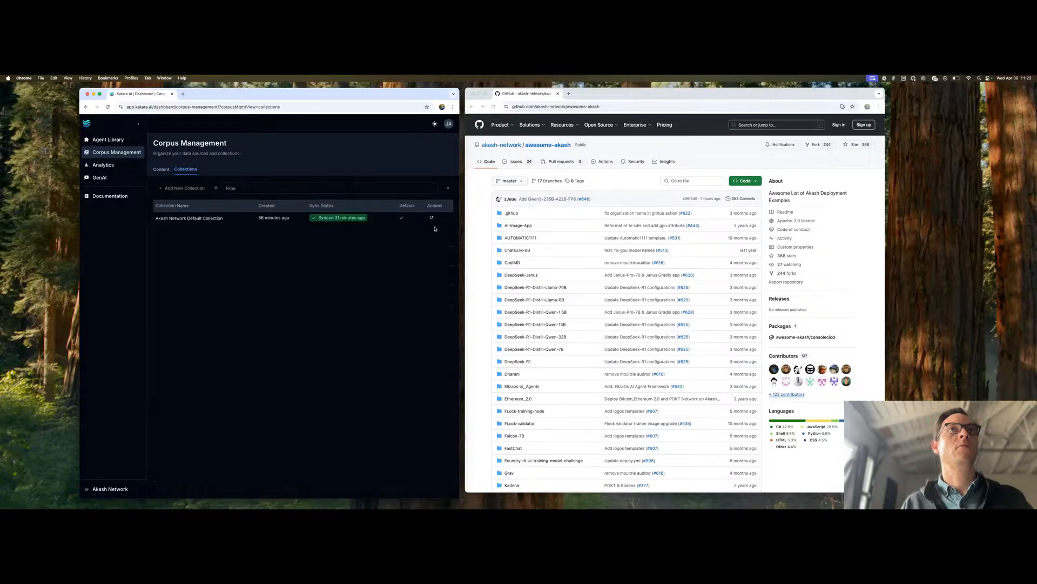
pyautogui.click(431, 218)
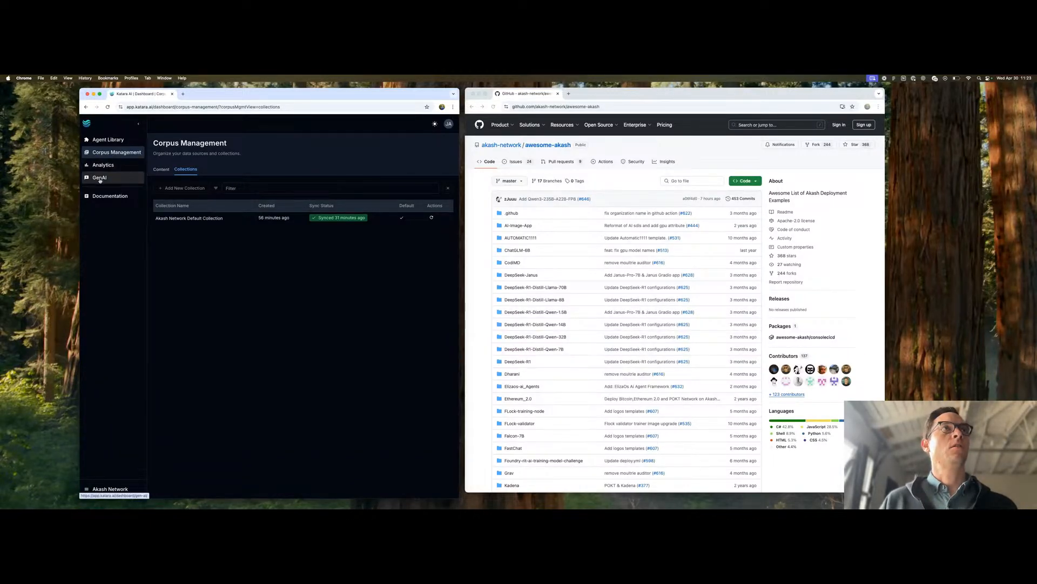
# - Ask the Q&A Agent "what is akash network?" in the GenAI agent playground
pyautogui.click(100, 179)
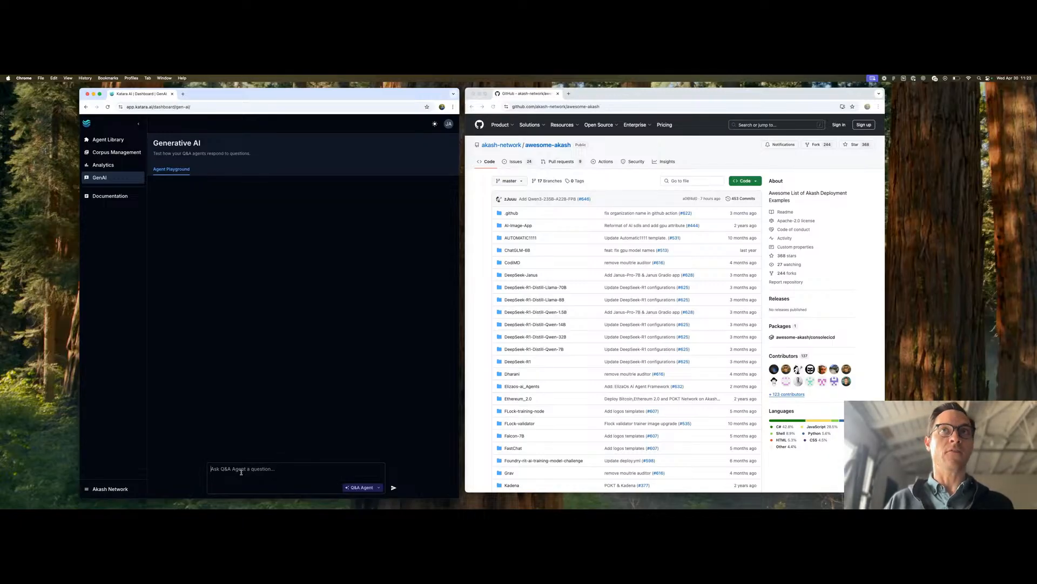
pyautogui.write('what is')
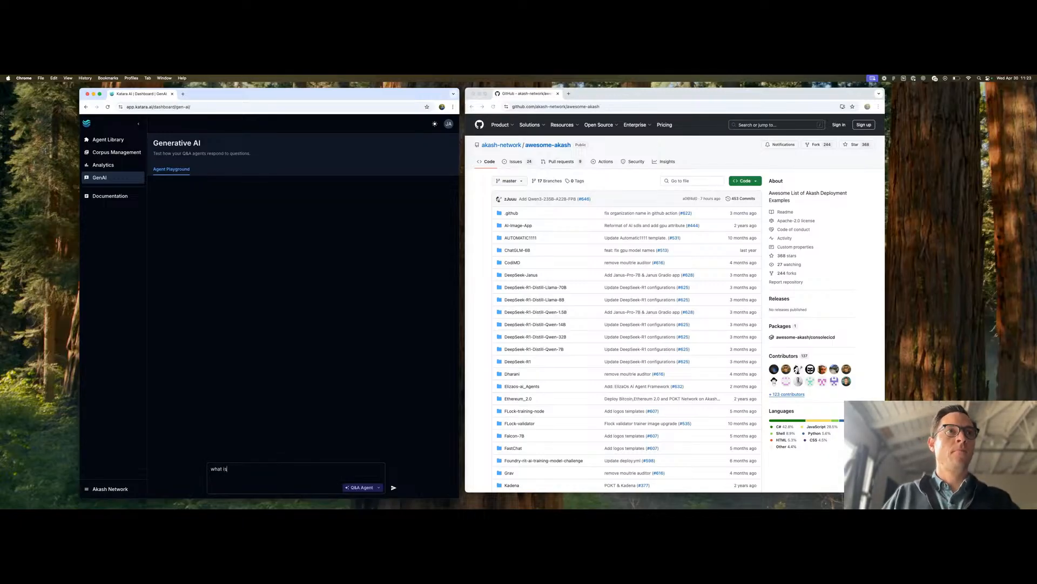
pyautogui.write(' akash ')
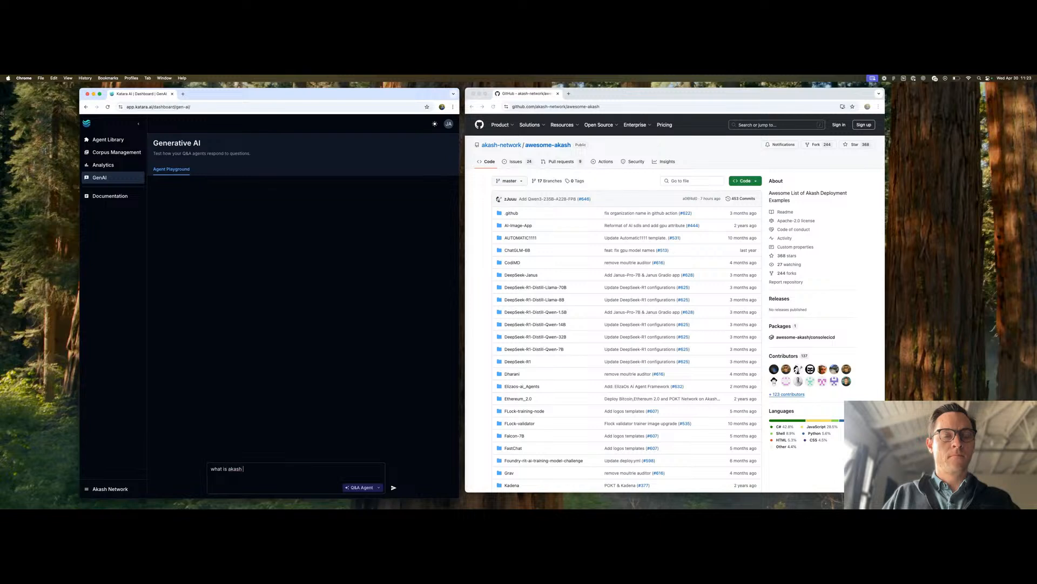
pyautogui.write('network?')
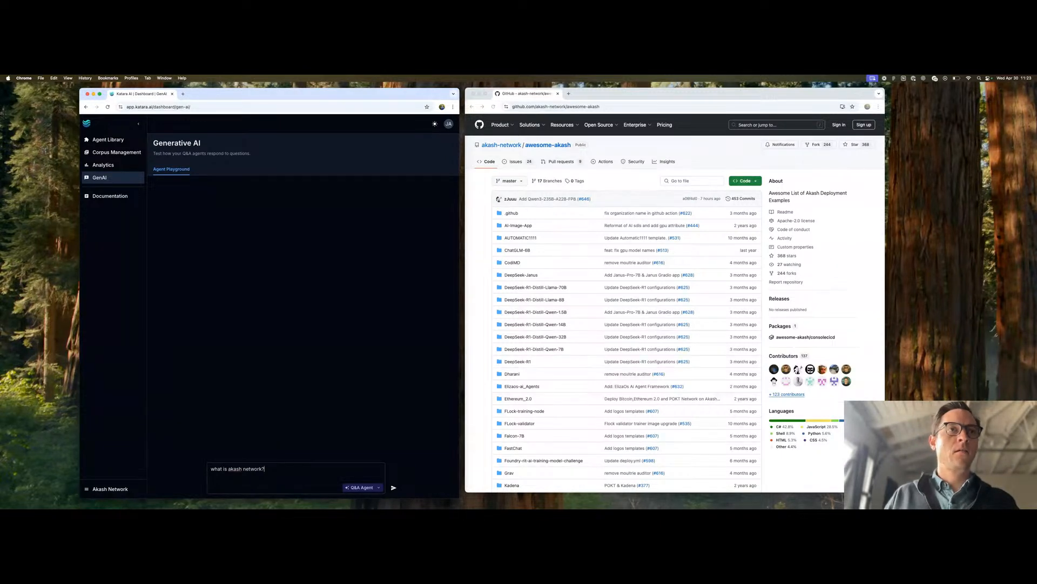
pyautogui.press('Return')
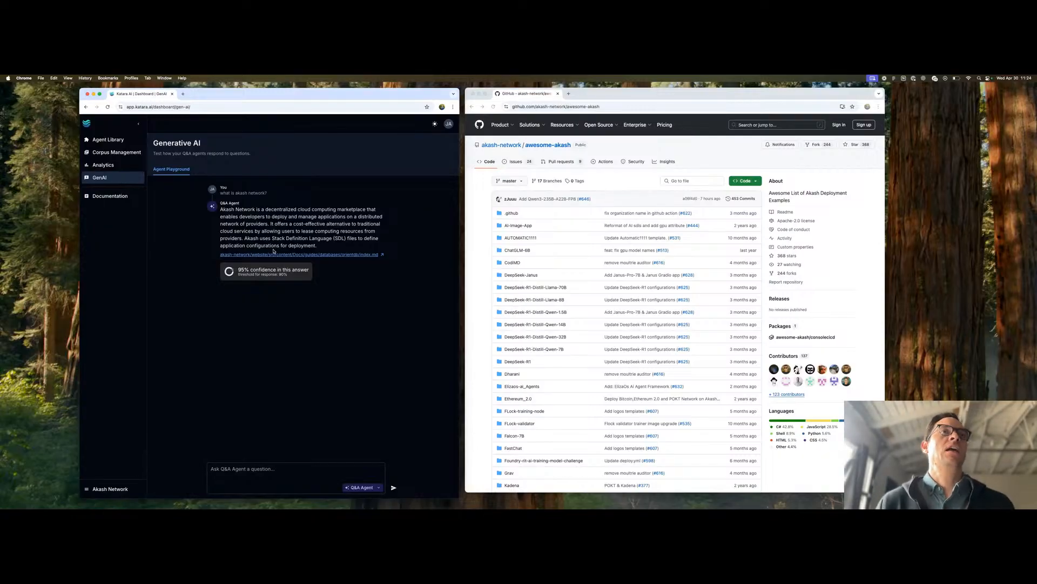
# - Open the Q&A Agent from the agent library and review its answer logs
pyautogui.click(106, 142)
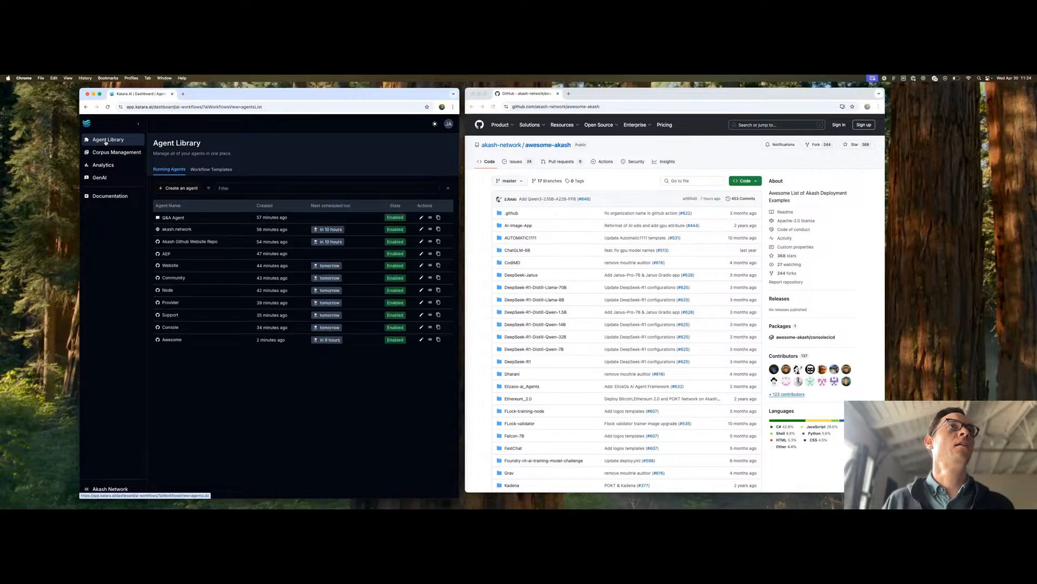
pyautogui.click(422, 217)
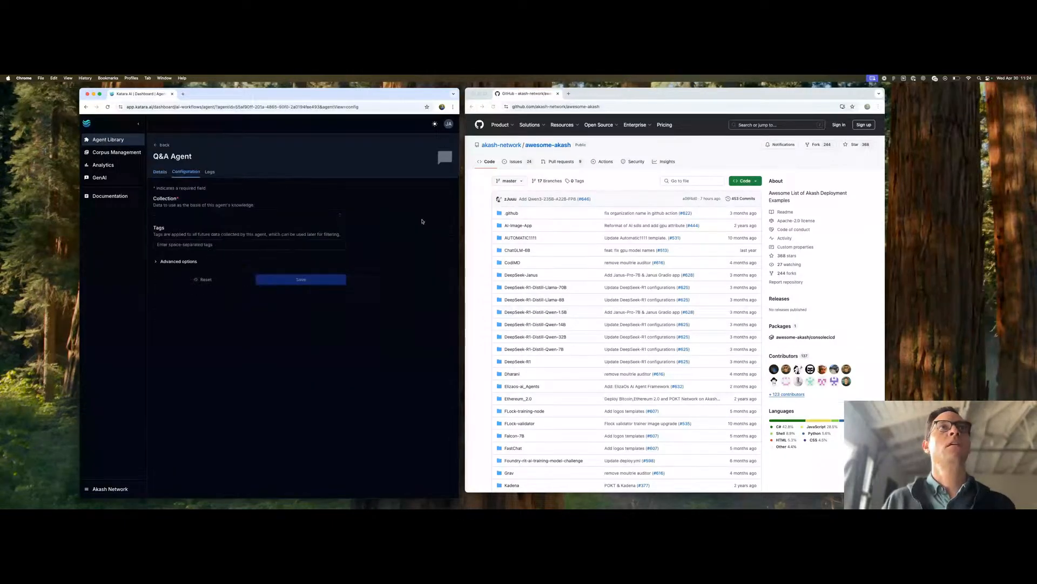
pyautogui.click(208, 172)
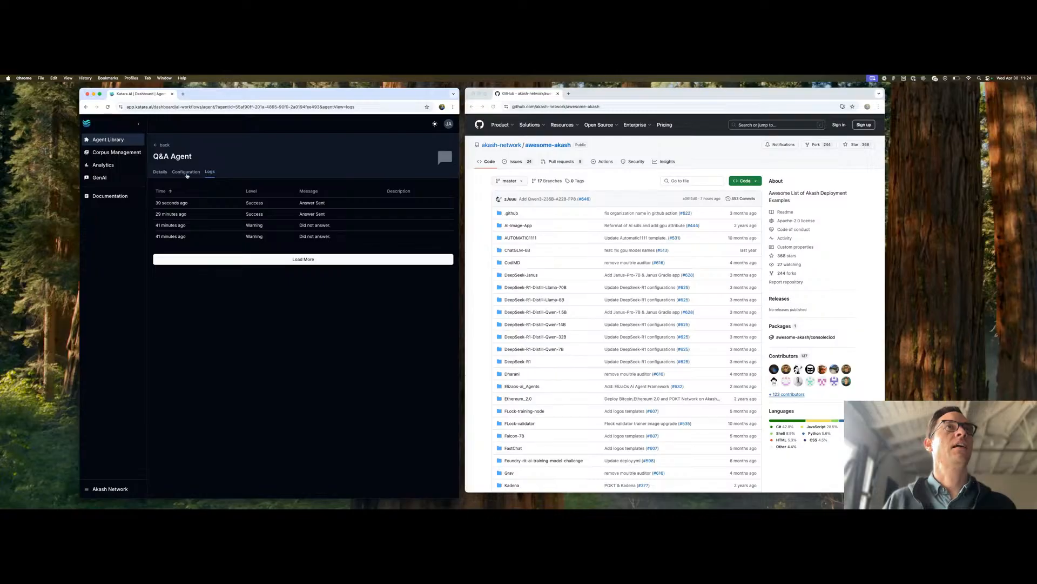
# - Examine the send response, store document and similarity thresholds in the Q&A Agent's advanced configuration options
pyautogui.click(187, 174)
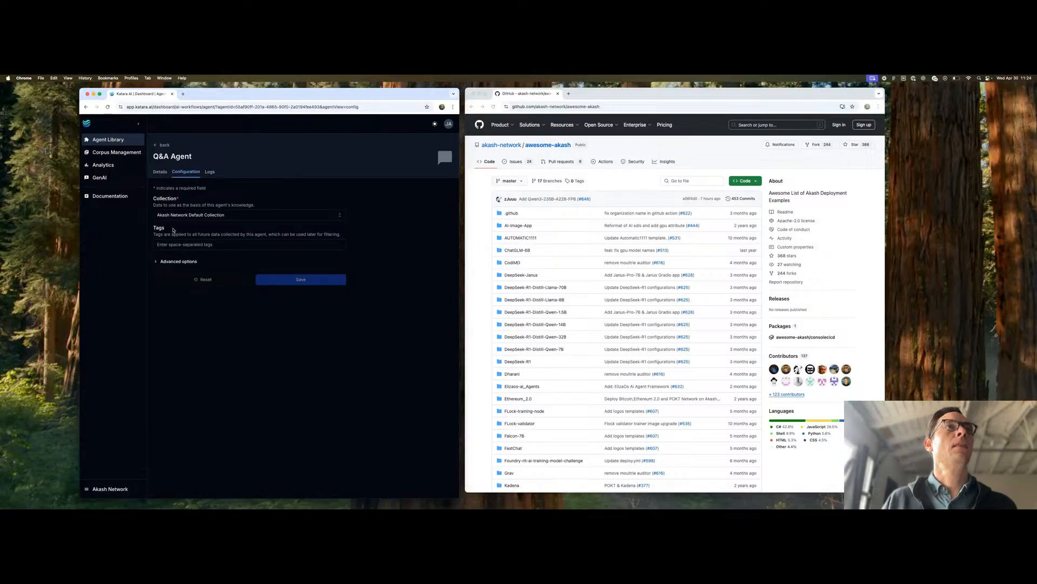
pyautogui.click(176, 262)
pyautogui.click(173, 293)
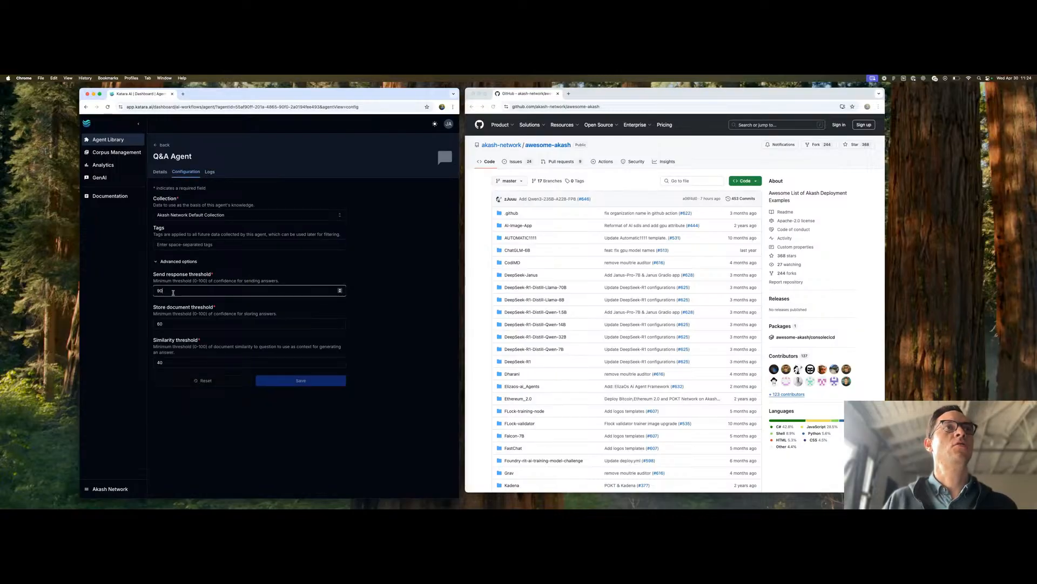
pyautogui.moveTo(173, 293); pyautogui.dragTo(149, 292)
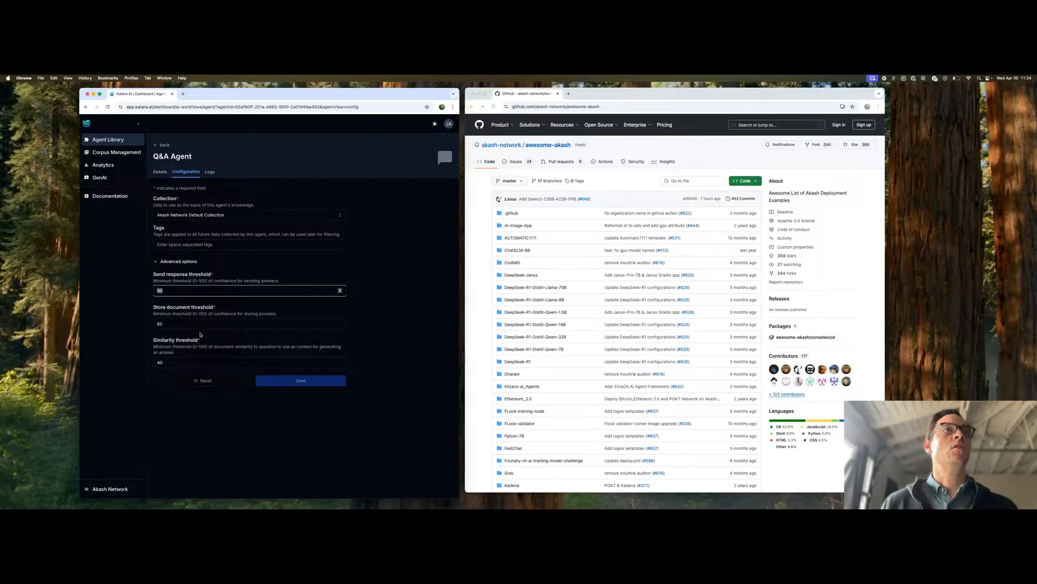
pyautogui.press('Tab')
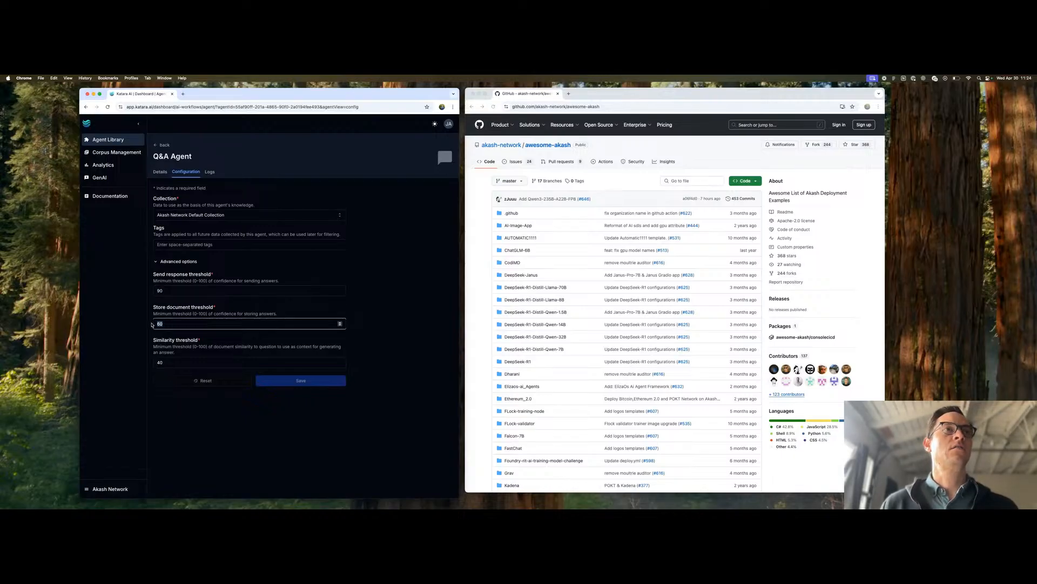
pyautogui.press('Tab')
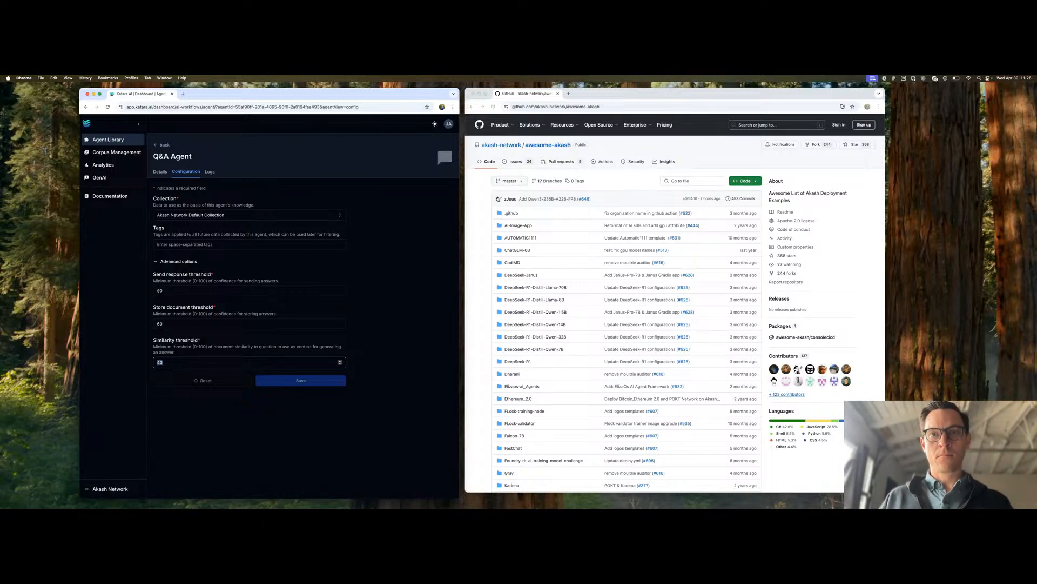
pyautogui.moveTo(535, 507); pyautogui.dragTo(510, 100)
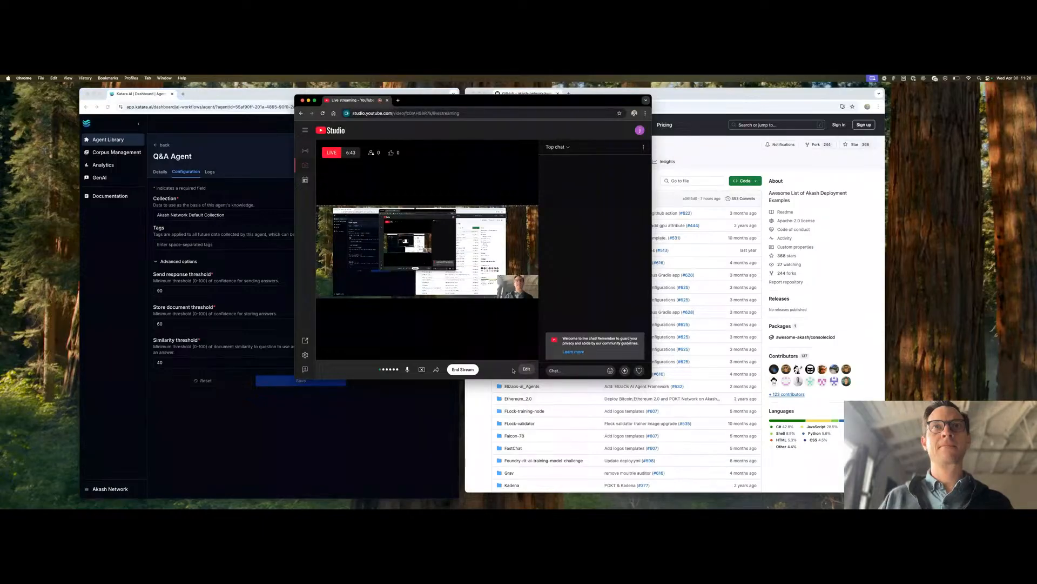
pyautogui.click(462, 369)
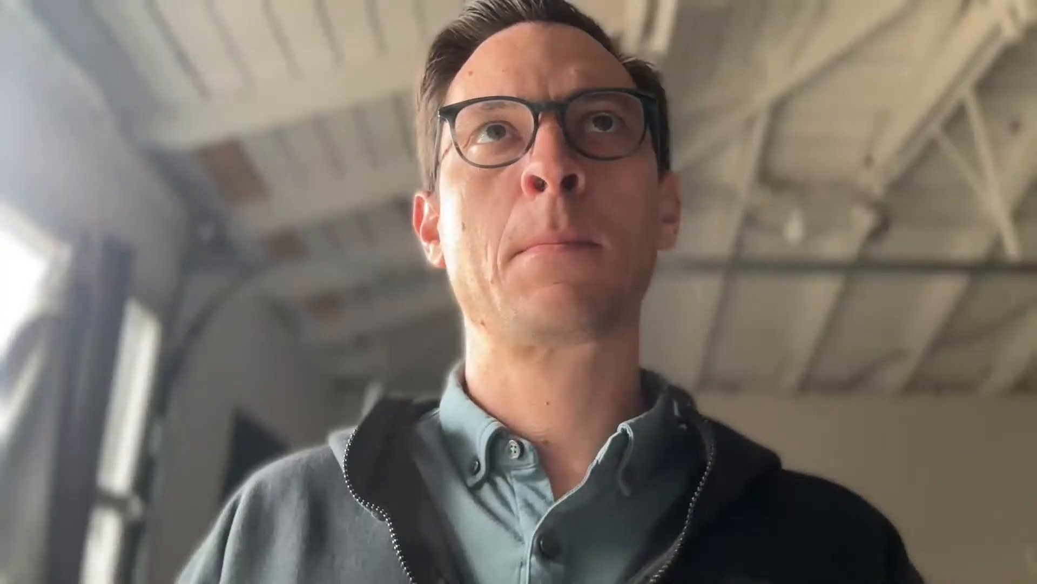